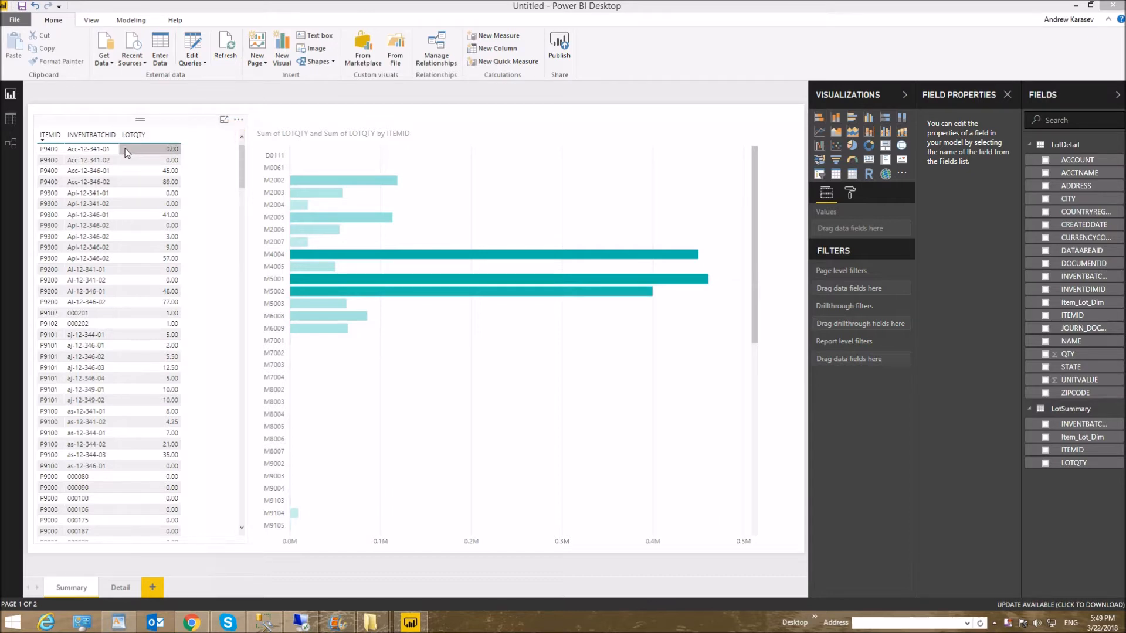
- Review the lot quantity table and the M4004 bar on the Summary page, and view the Detail page before returning to Summary
left_click(109, 140)
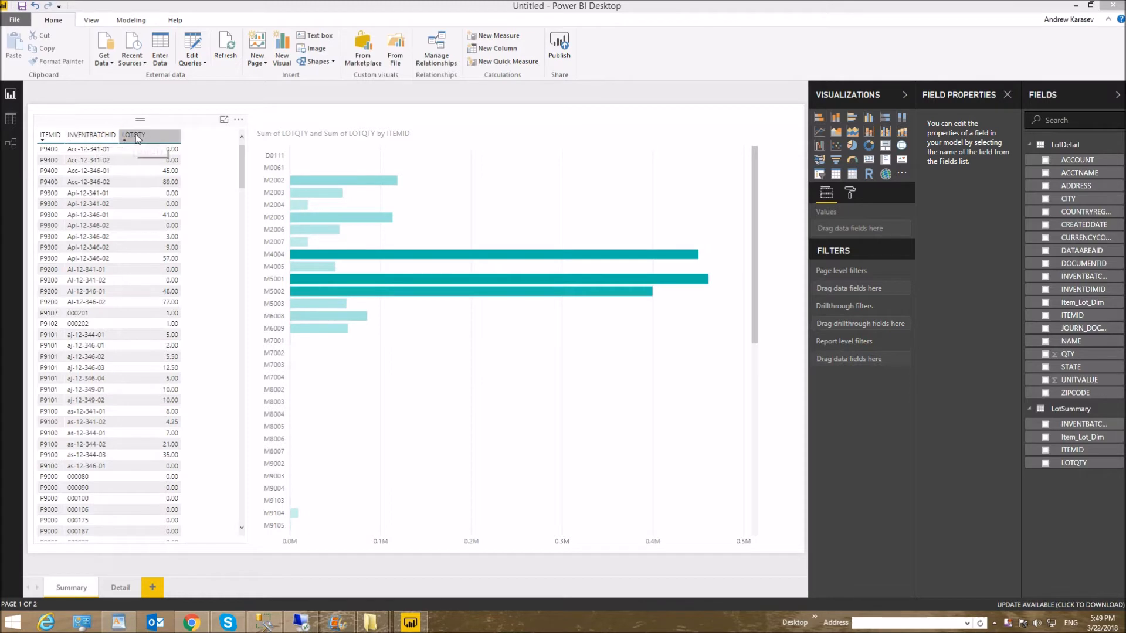
left_click(191, 171)
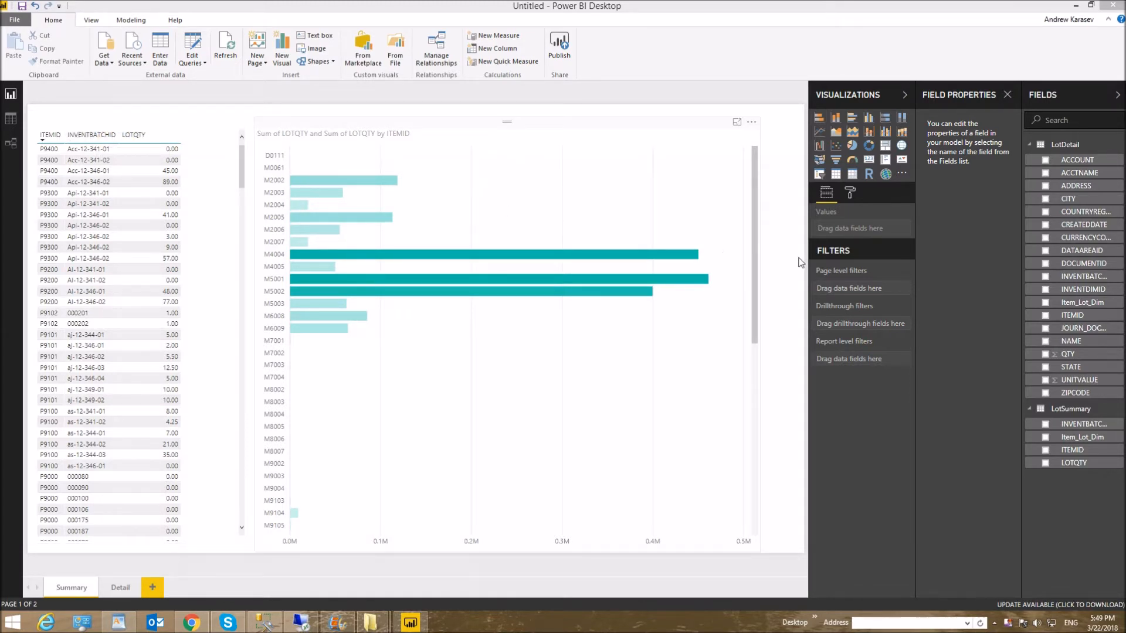
left_click(752, 268)
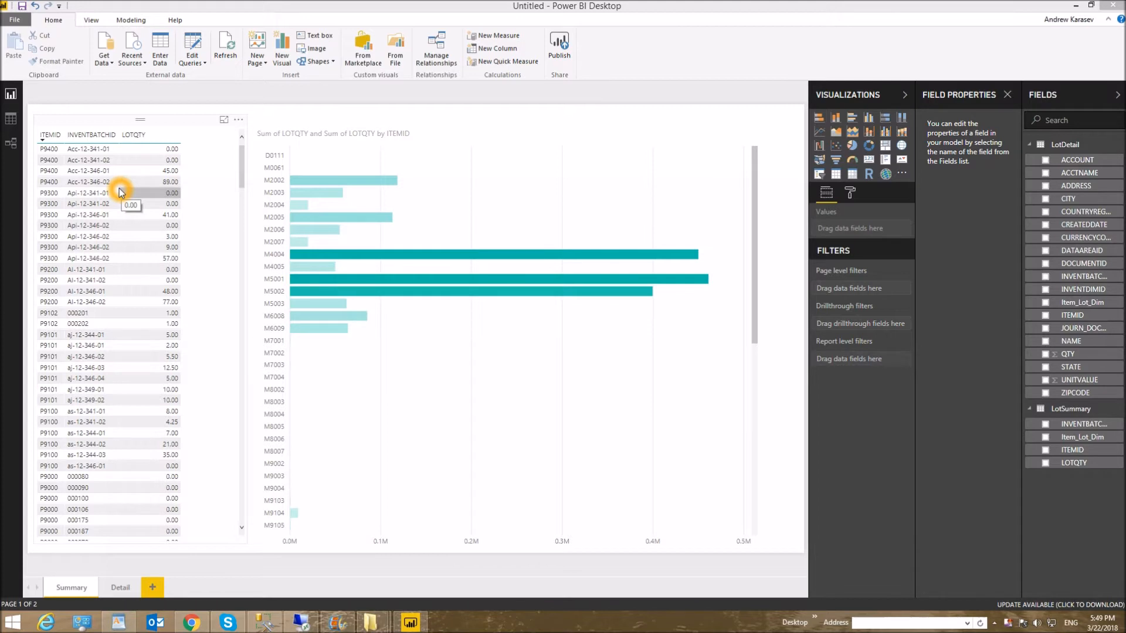
mouse_move(380, 259)
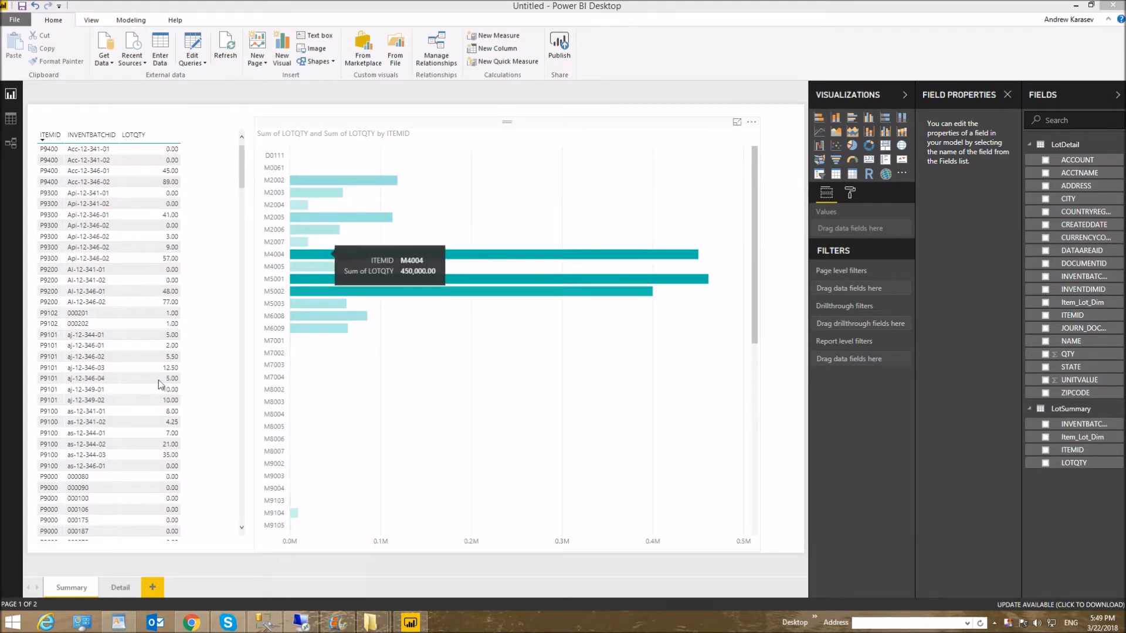
left_click(119, 589)
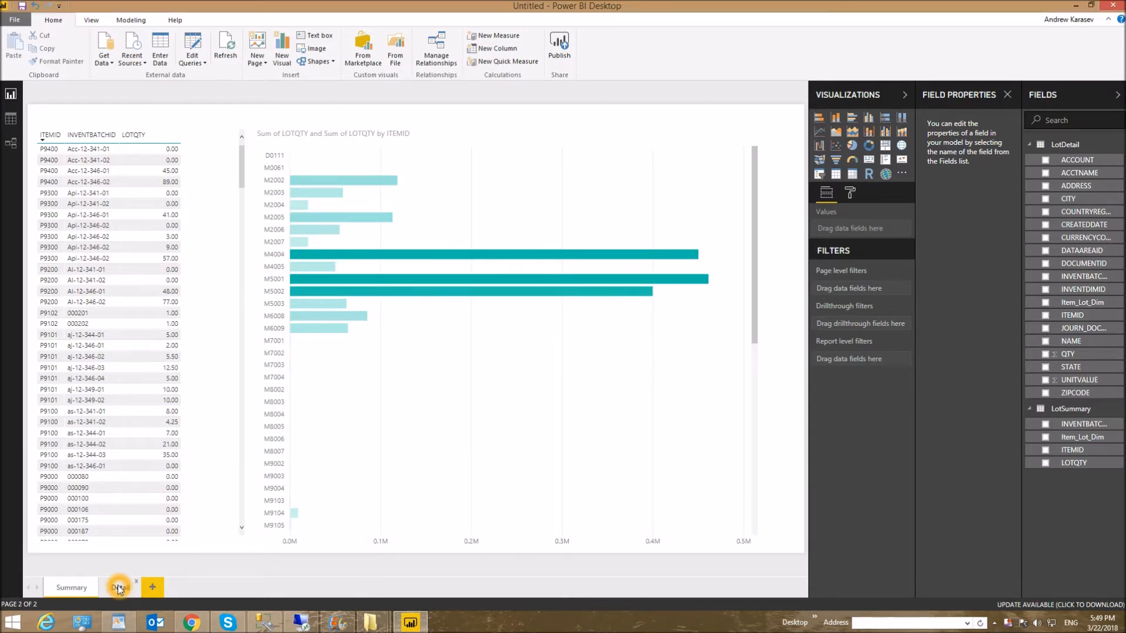
left_click(69, 589)
- Drill through from item P9400 in the Summary table to the Detail page
right_click(45, 171)
mouse_move(120, 226)
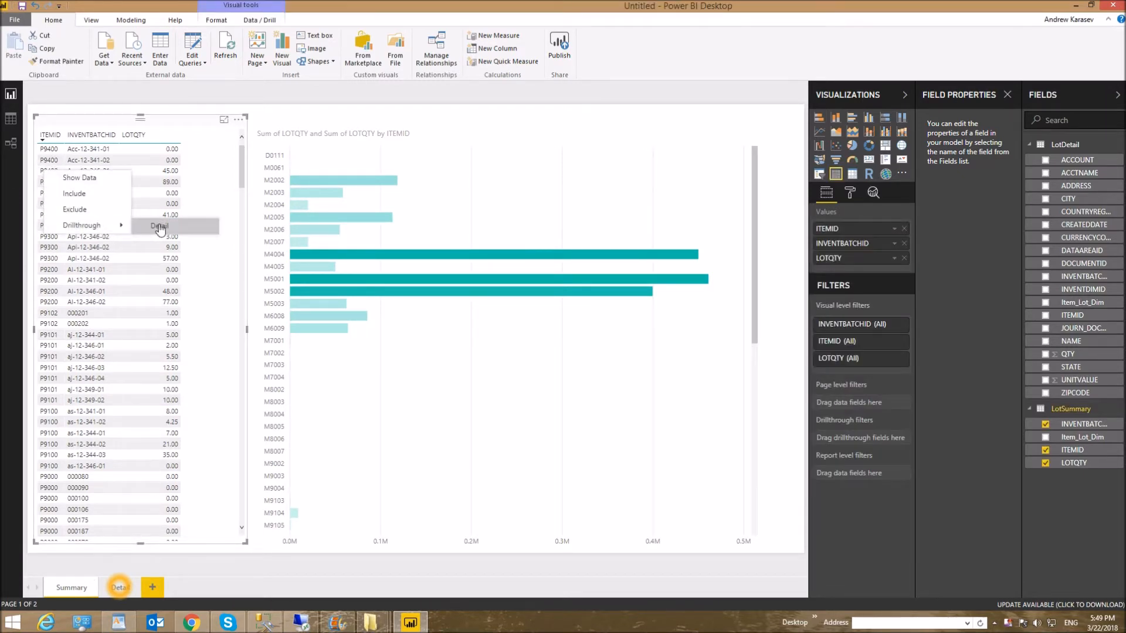
left_click(159, 226)
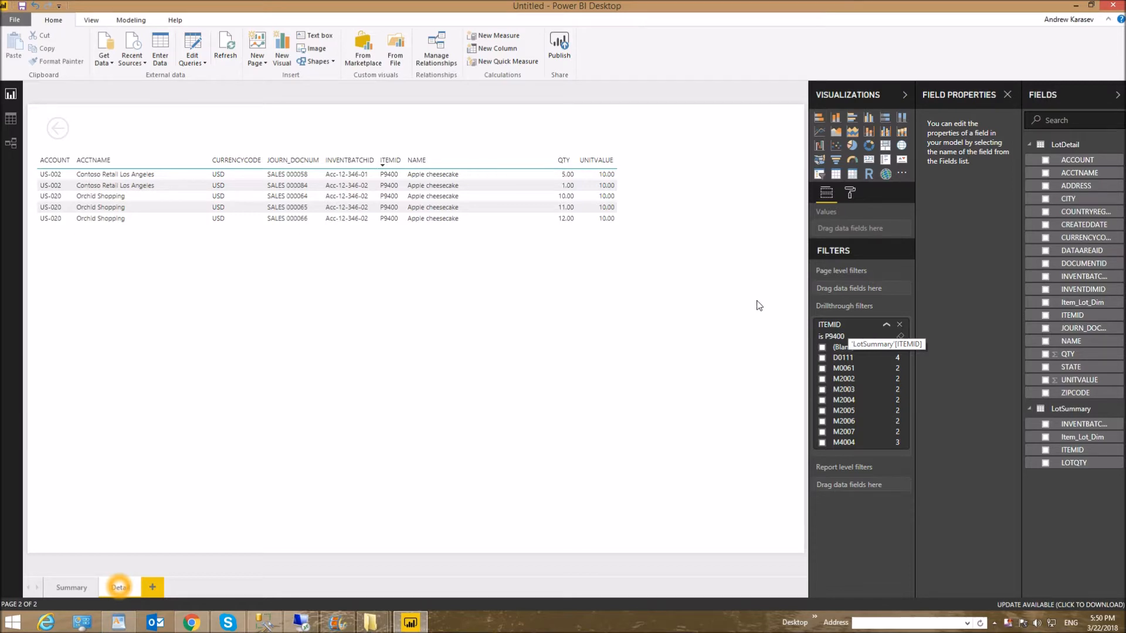
- Inspect the Item_Lot_Dim relationship between LotDetail and LotSummary, including its related columns, and accept it without changes
left_click(435, 57)
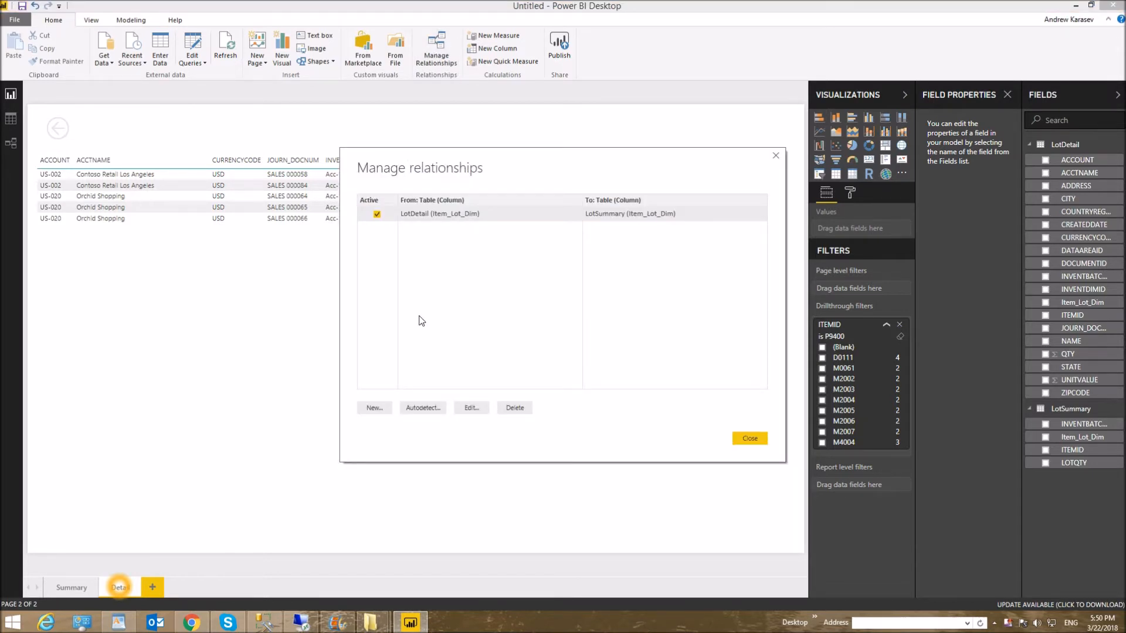
left_click(474, 410)
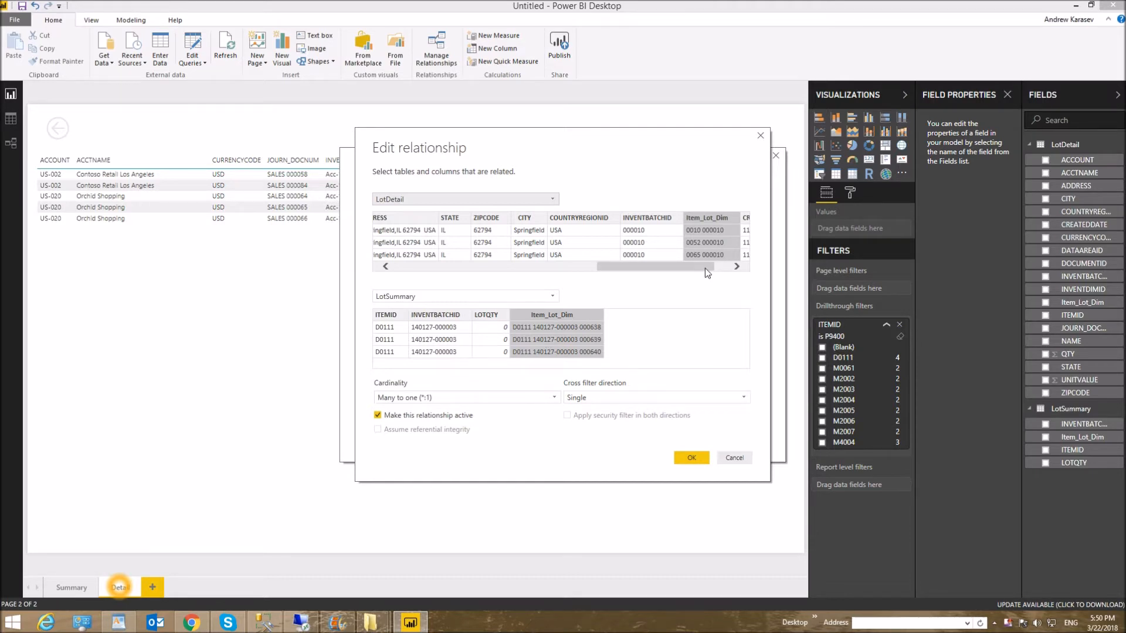
left_click_drag(705, 269, 723, 268)
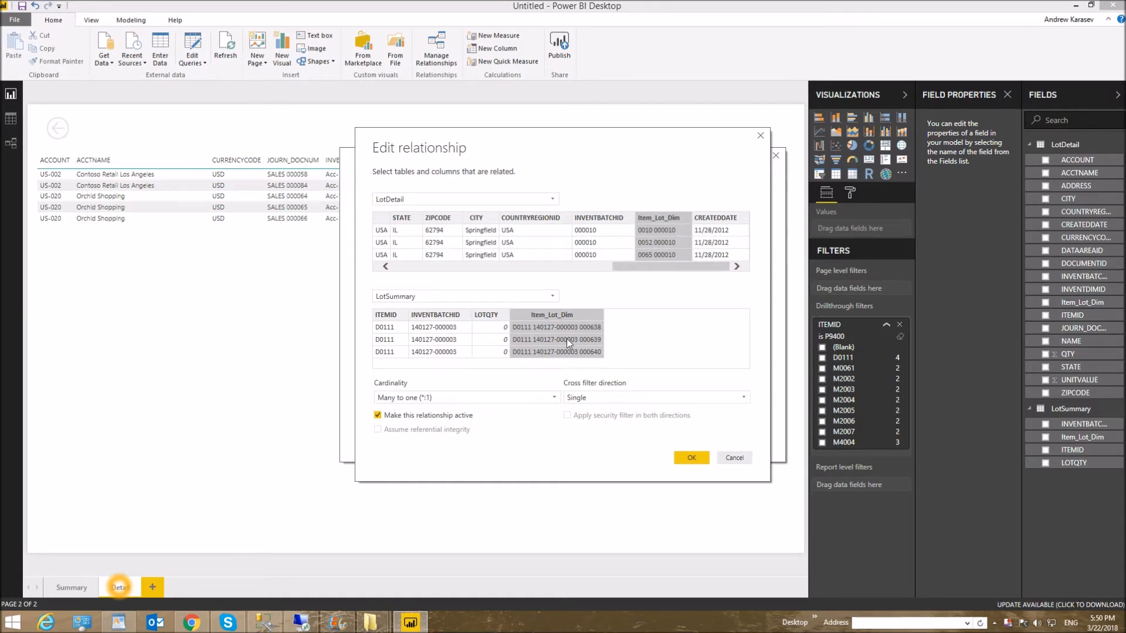
left_click_drag(643, 265, 595, 265)
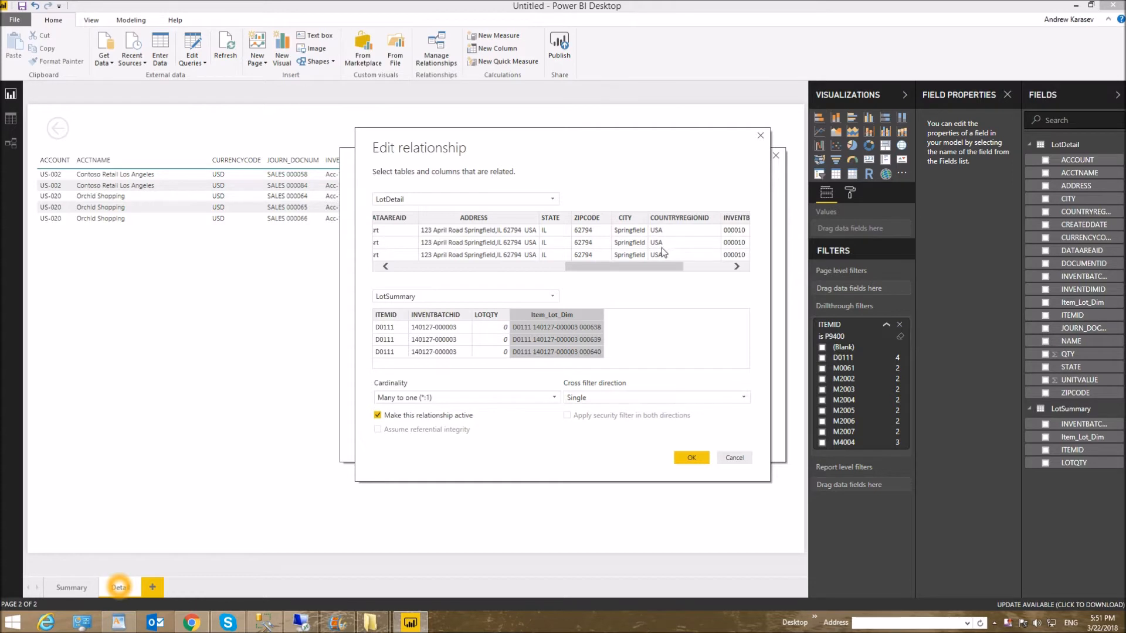
left_click(682, 461)
- Go back to the Summary page and open the LotSummary query's Source settings to view its SQL statement
left_click(61, 588)
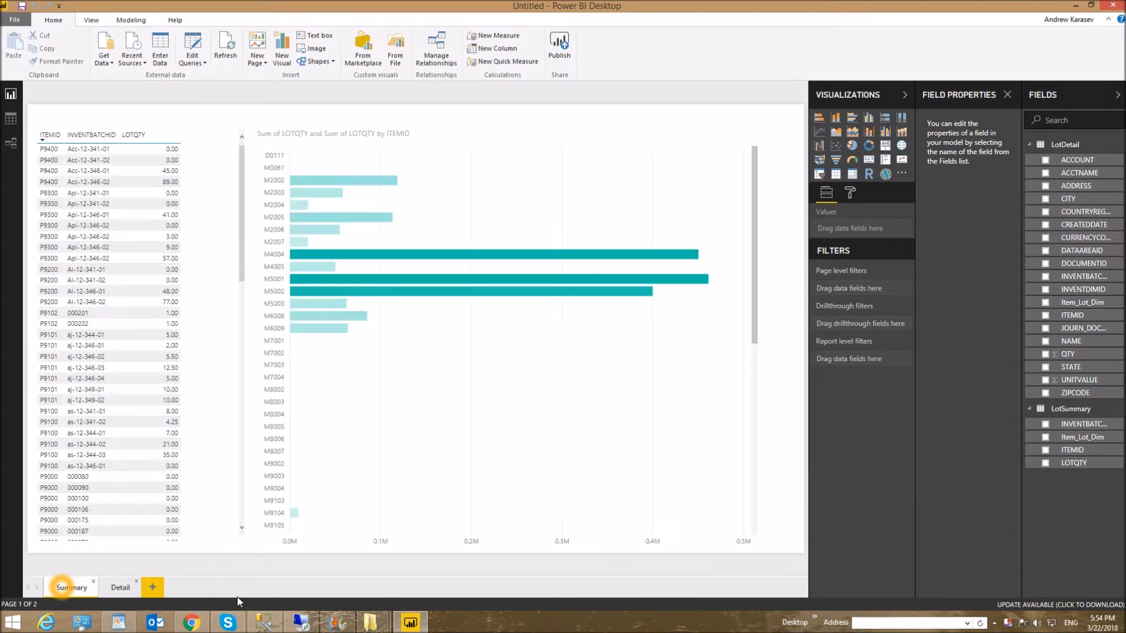
right_click(1075, 411)
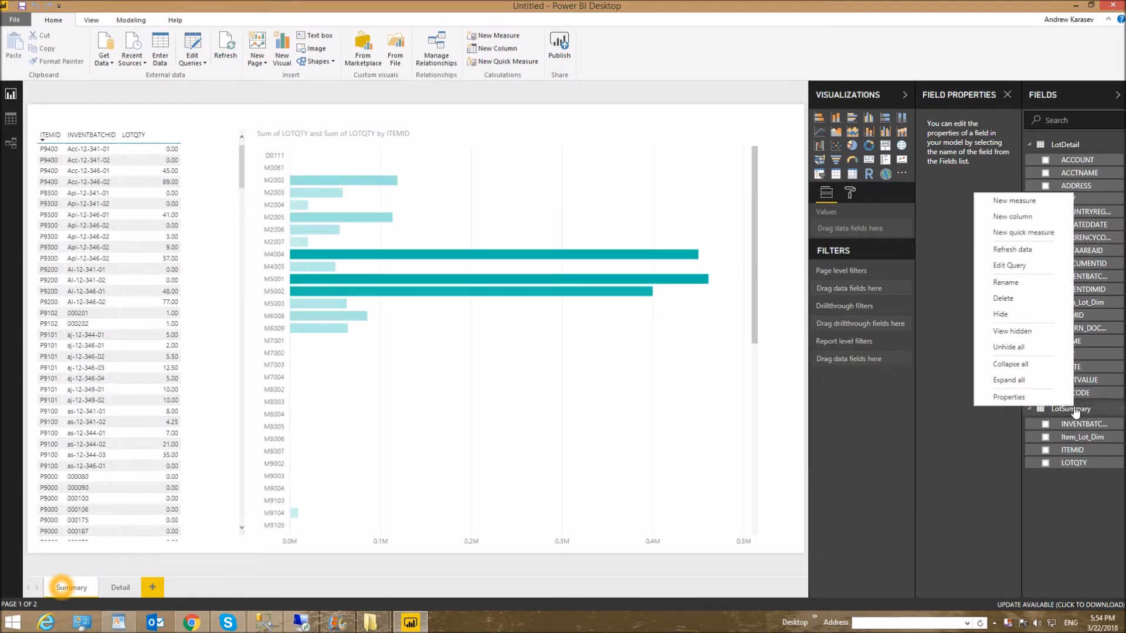
left_click(1004, 265)
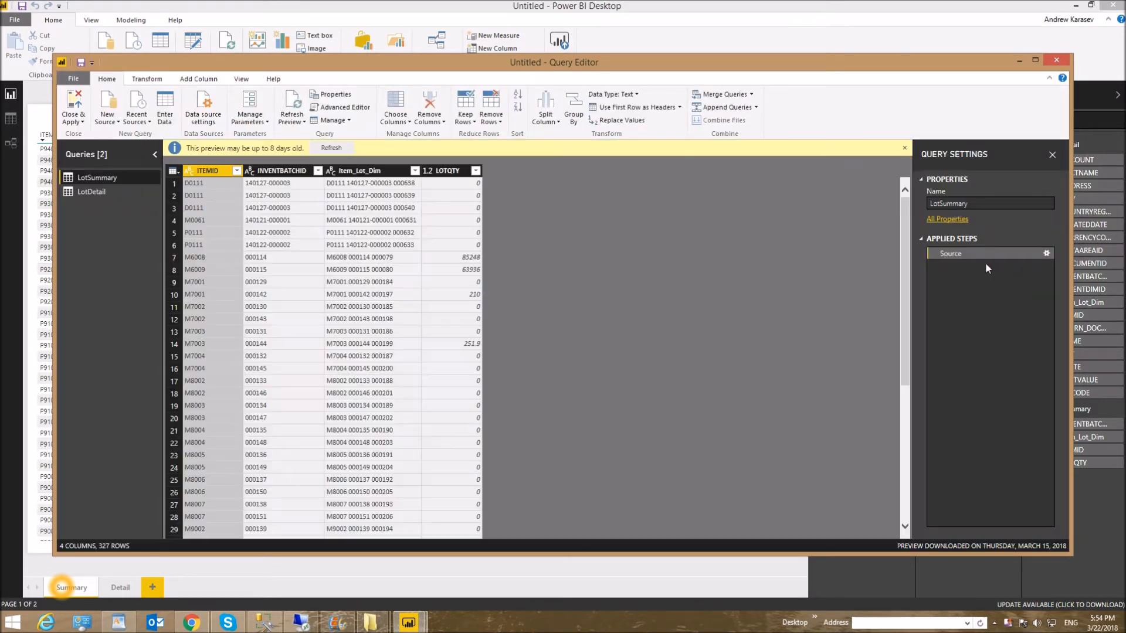
left_click(1047, 253)
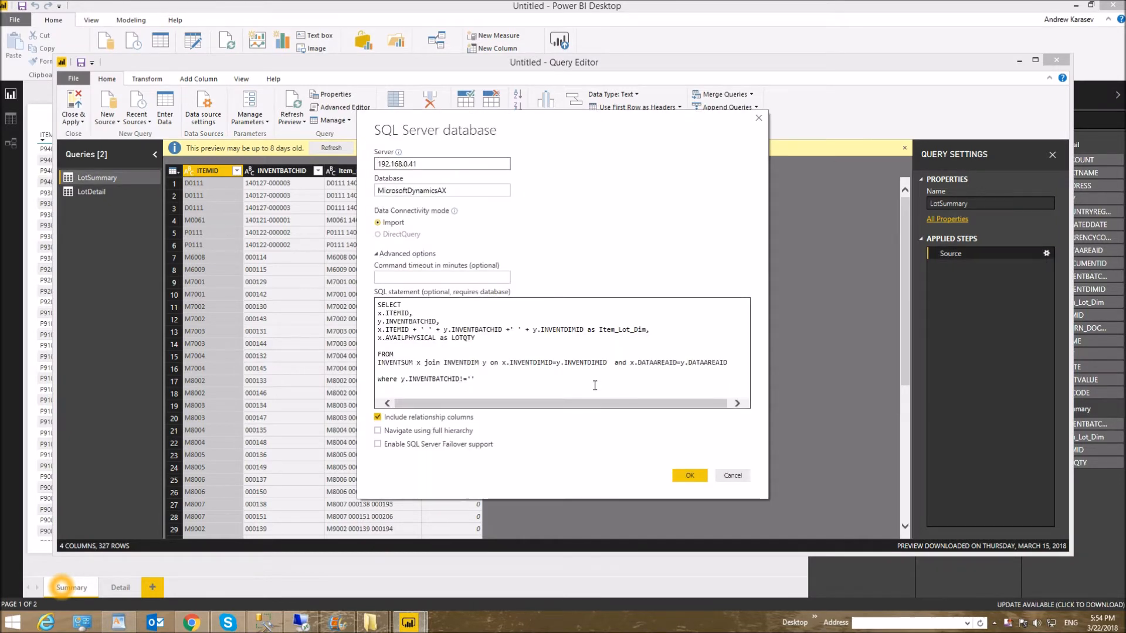
left_click(476, 379)
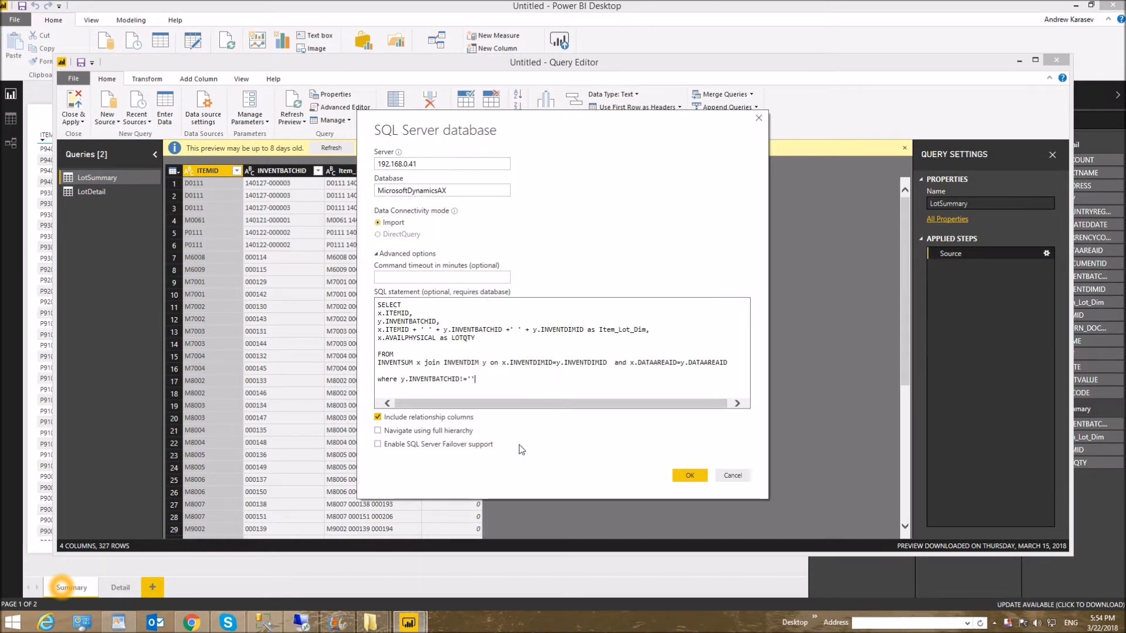
- Switch to SQL Server Management Studio and examine LotQuery.sql, highlighting the INVENTSUM and INVENTDIM tables and the INVENTBATCHID where clause
left_click(264, 623)
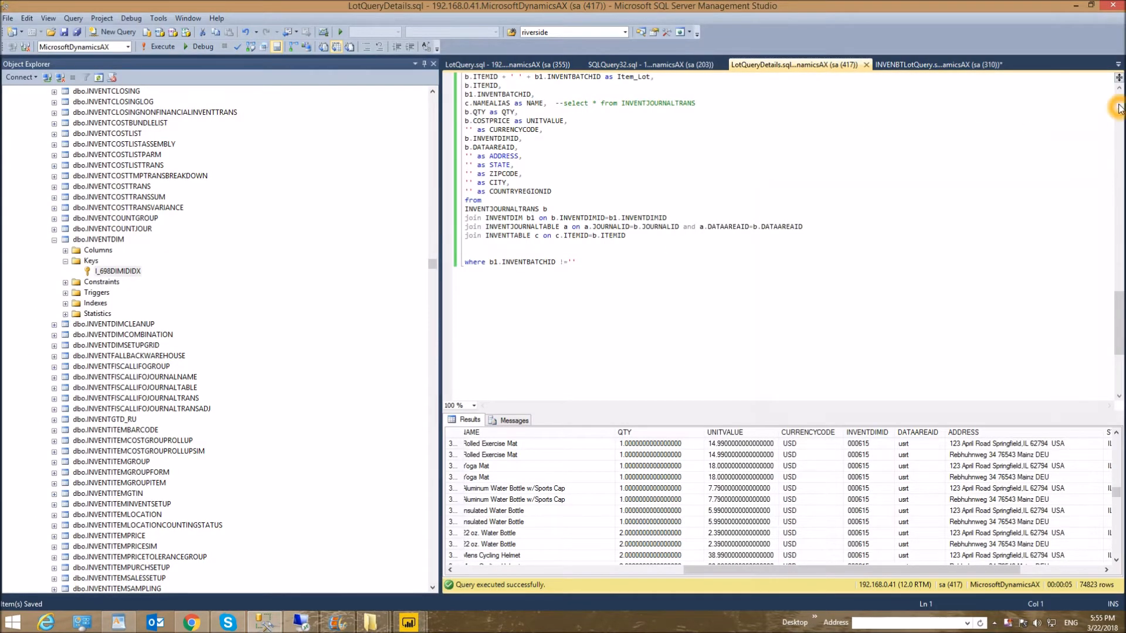
left_click(507, 65)
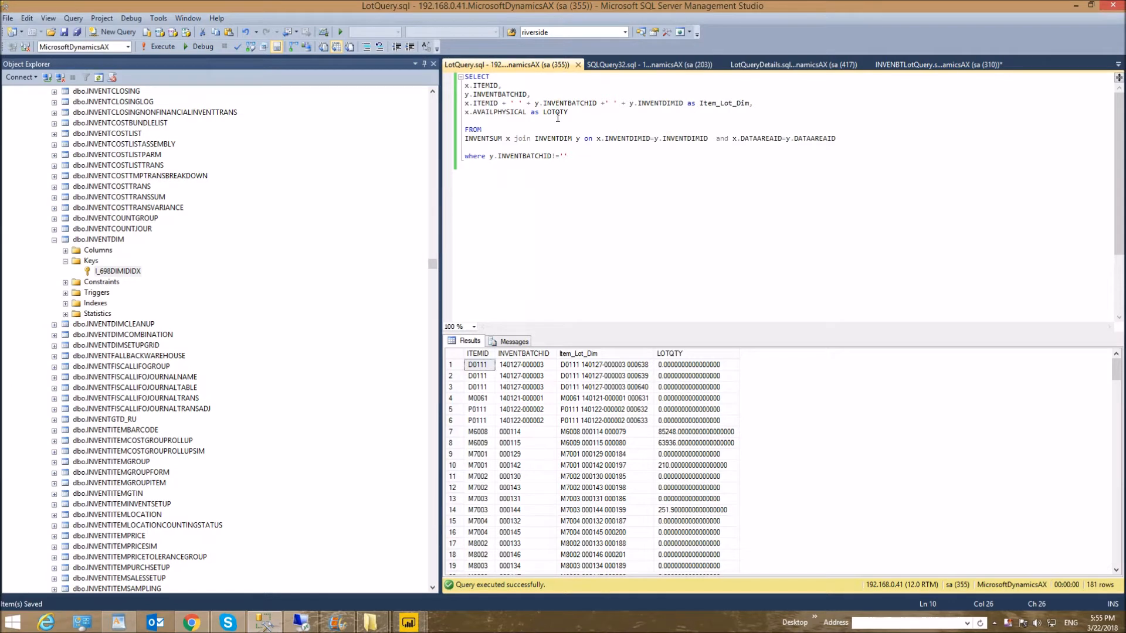
left_click(506, 139)
key("shift+Home")
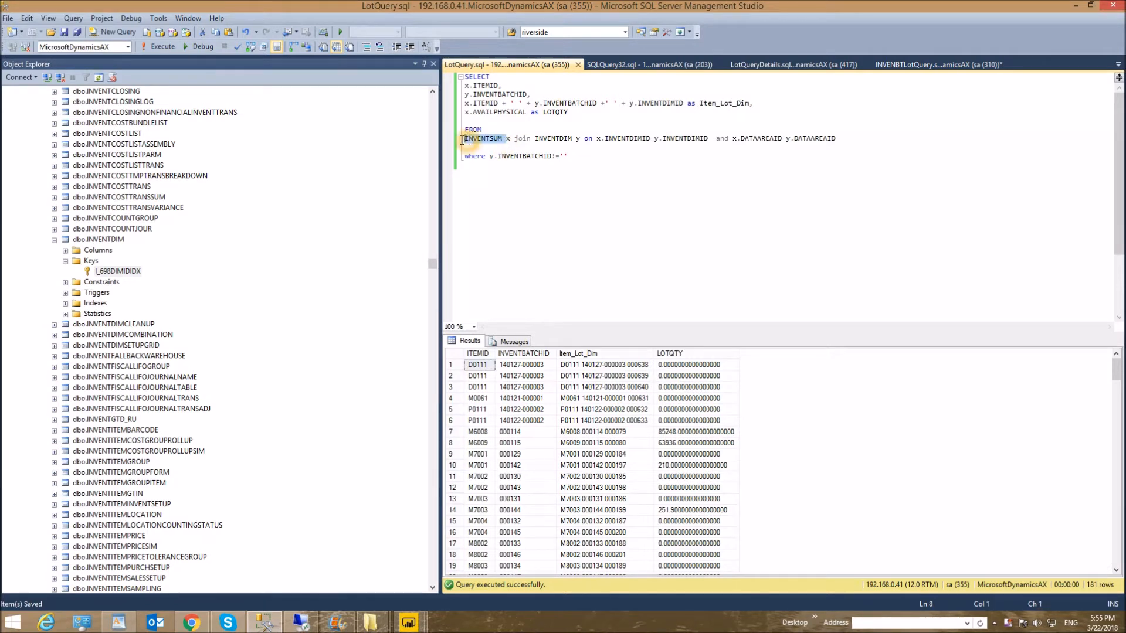
left_click(575, 138)
left_click_drag(574, 138, 534, 139)
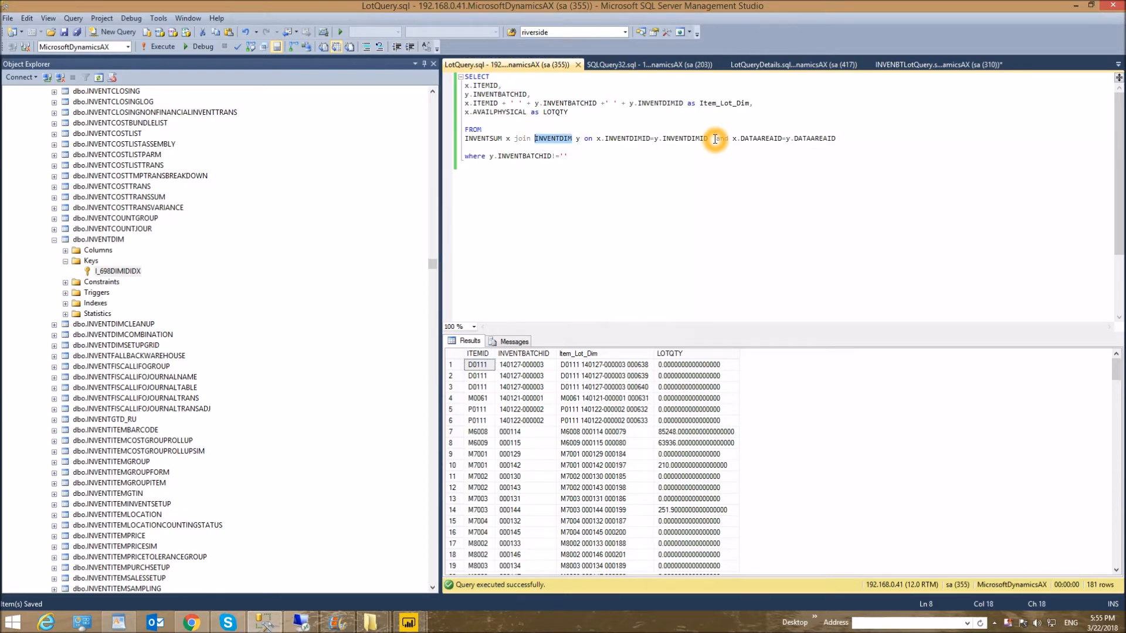
left_click_drag(580, 156, 461, 158)
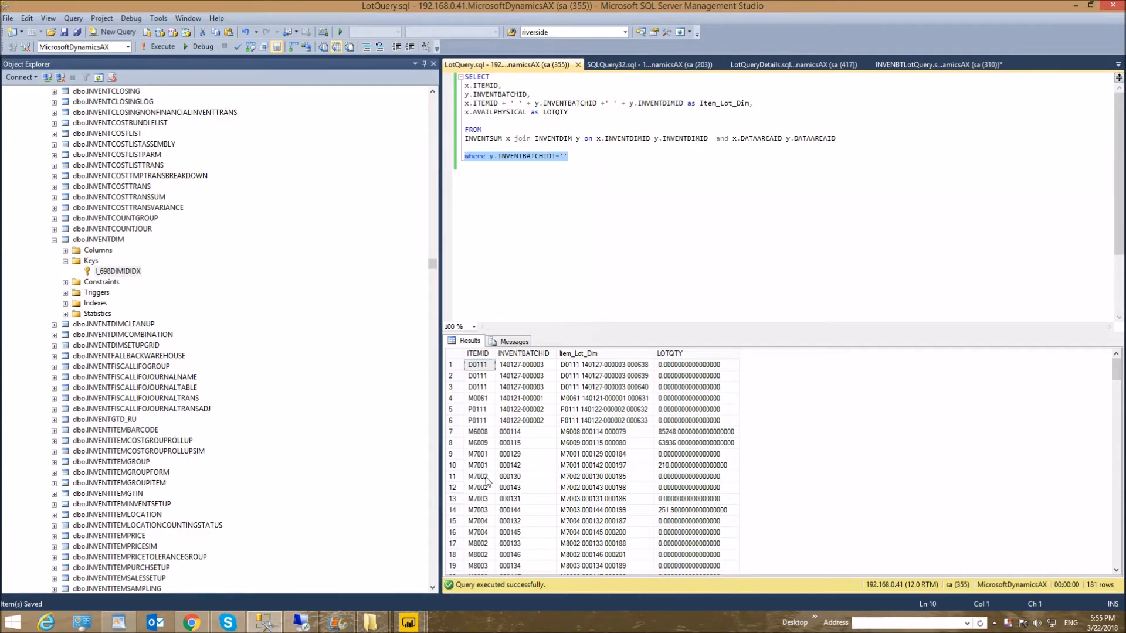
- Return to the Power BI Query Editor, cancel the SQL Server database dialog, and close and apply the queries to get back to the report
mouse_move(408, 625)
left_click(466, 566)
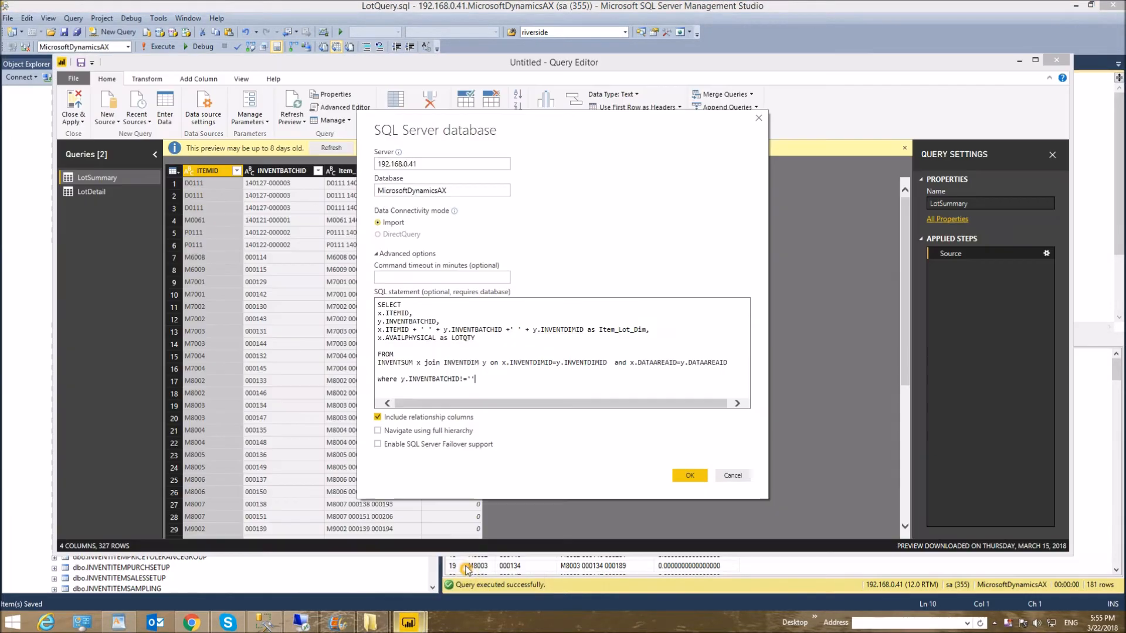
left_click(734, 476)
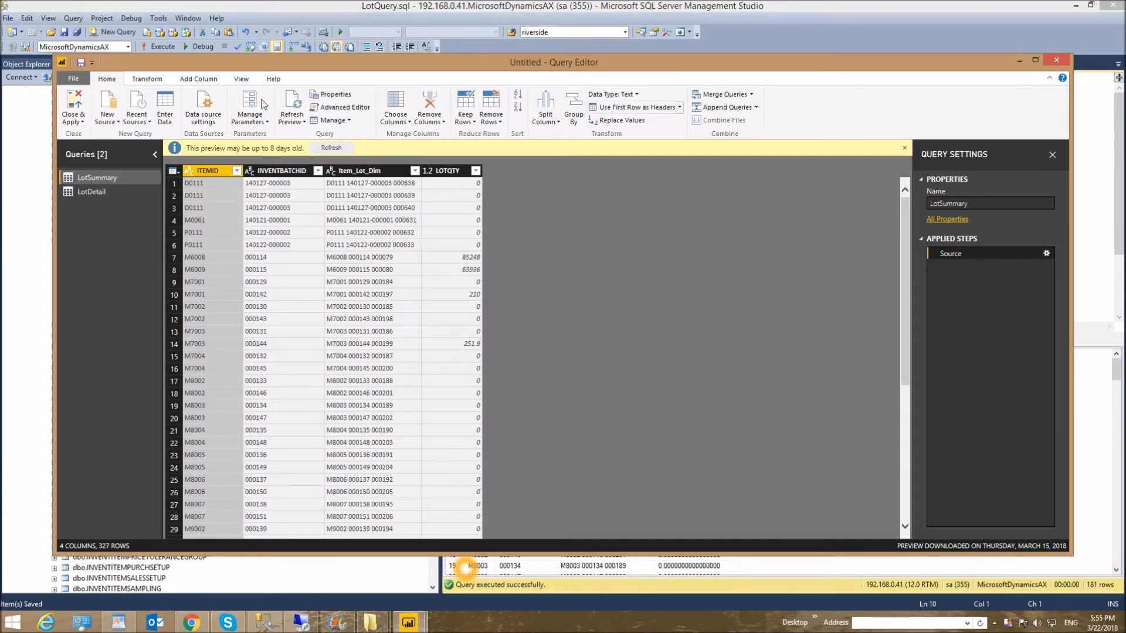
left_click(83, 123)
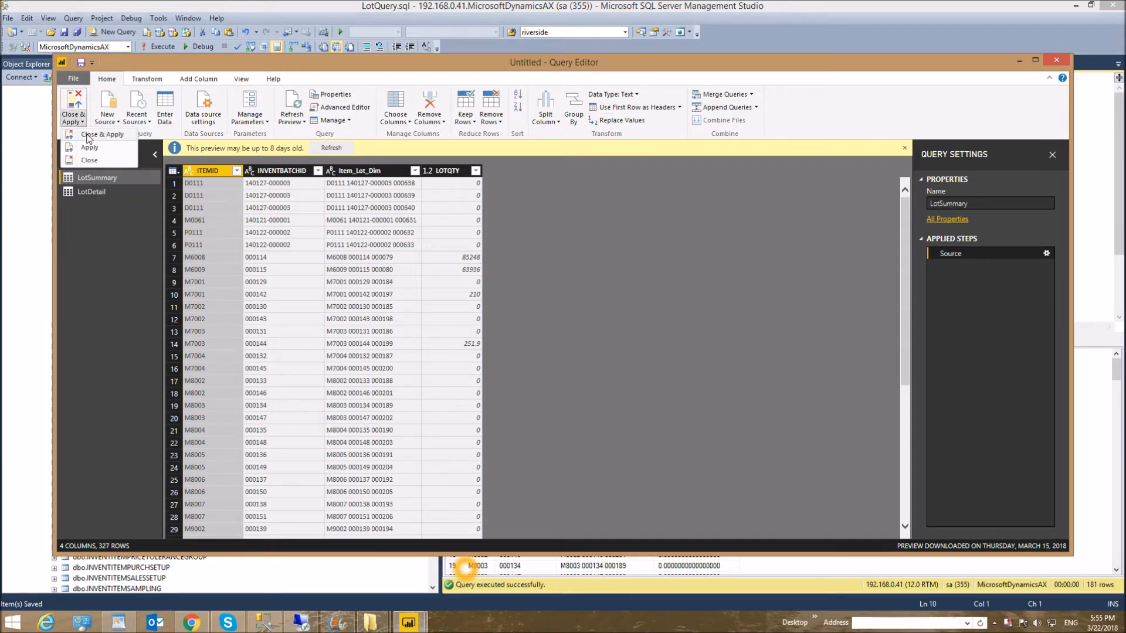
left_click(88, 134)
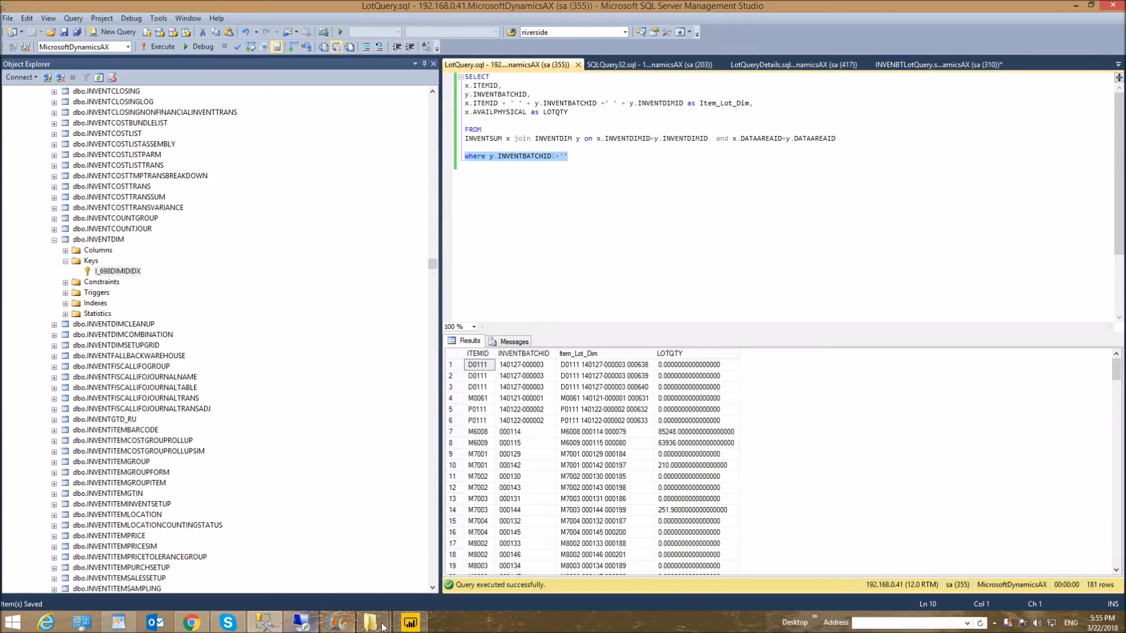
left_click(410, 622)
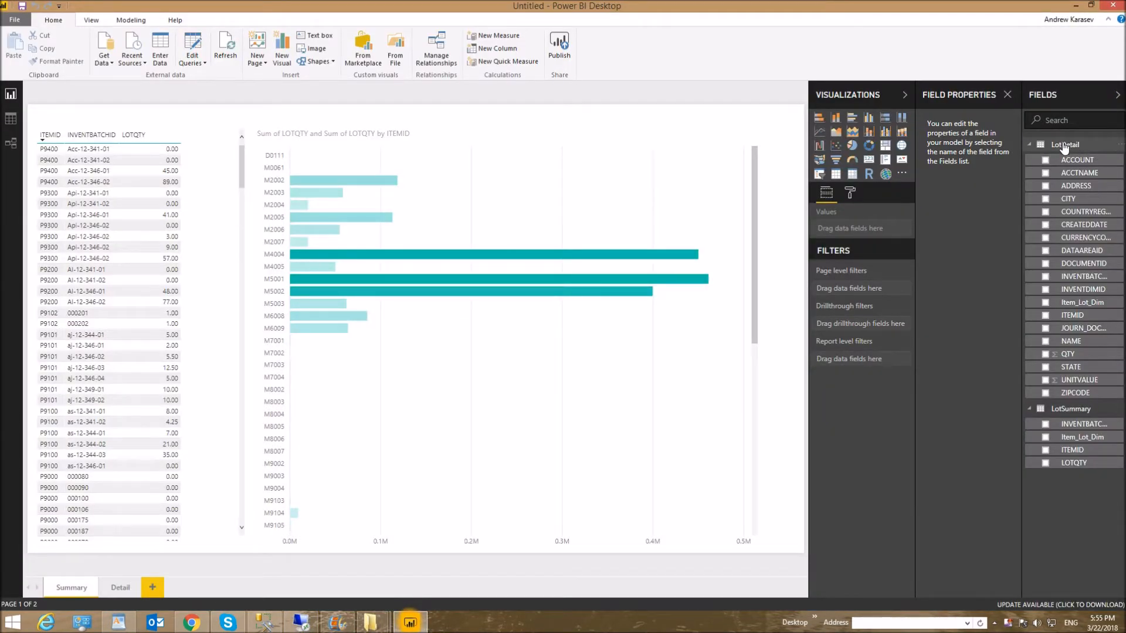
- Open the LotDetail query for editing and bring up its Source settings to view the SQL statement with the Item_Lot_Dim column
right_click(1065, 147)
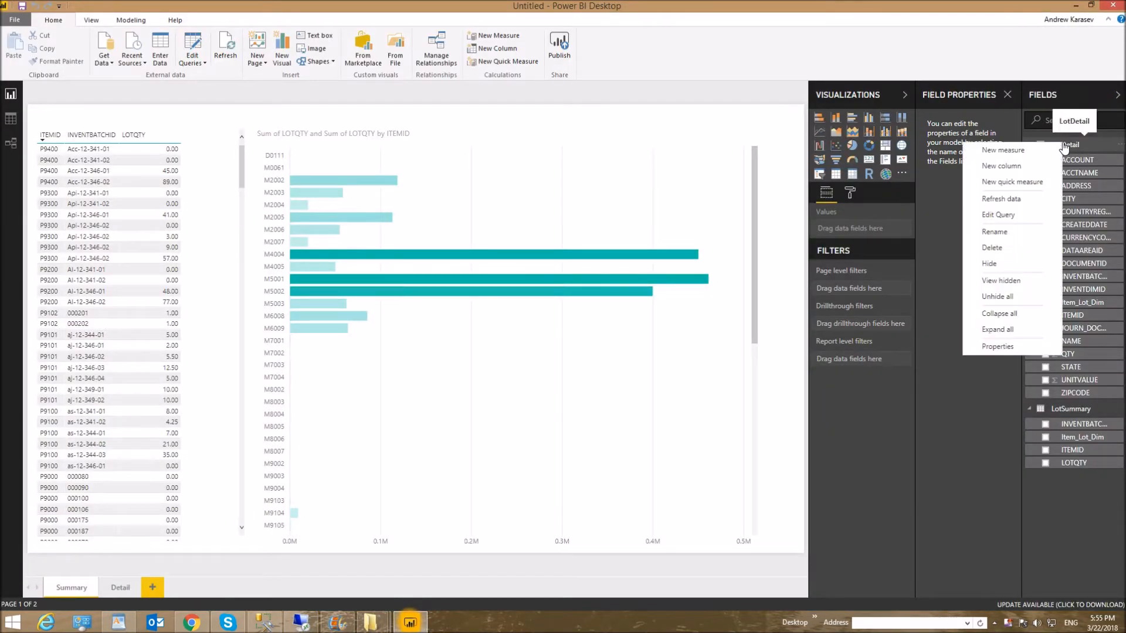
left_click(1005, 214)
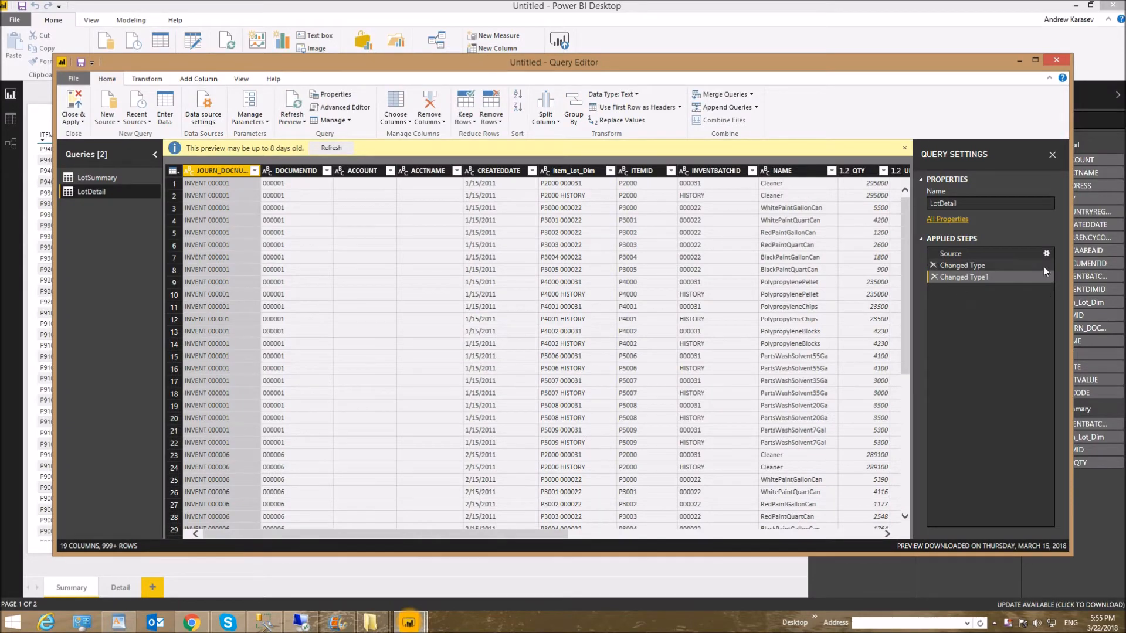
left_click(1040, 254)
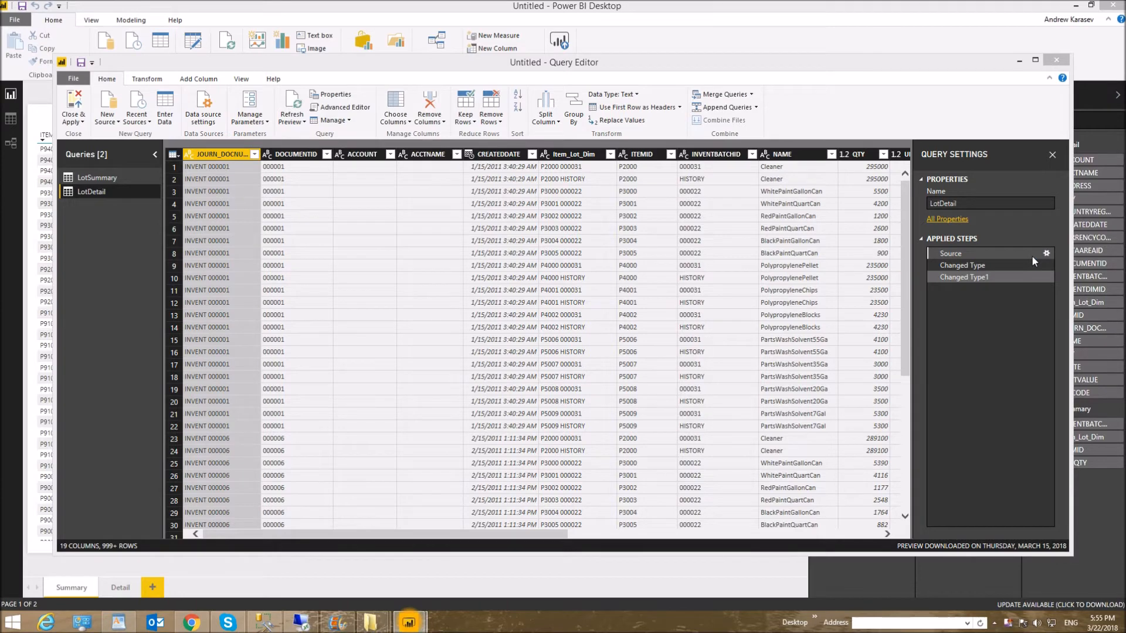
double_click(1032, 256)
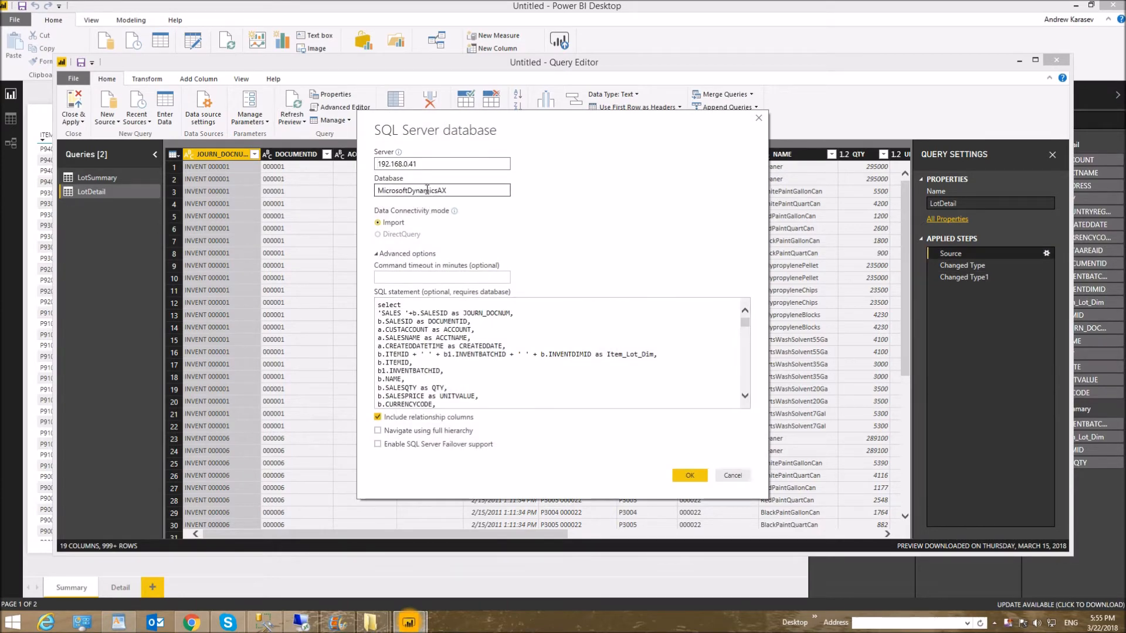
left_click(684, 353)
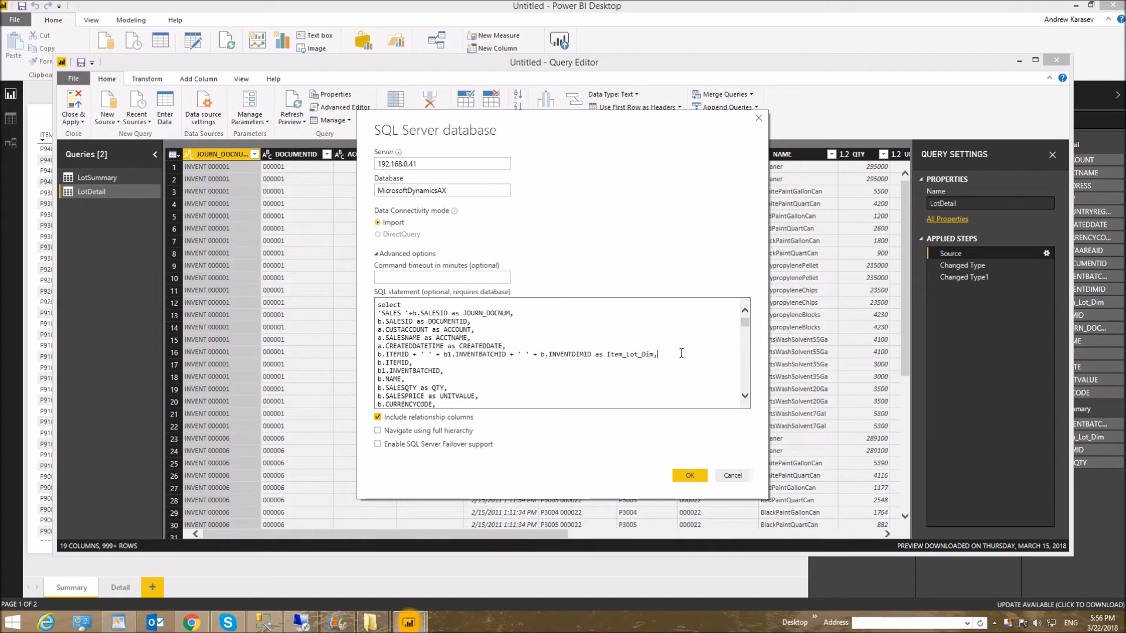
- Switch to SQL Server Management Studio and view the sales select statement at the beginning of LotQueryDetails.sql
left_click(337, 621)
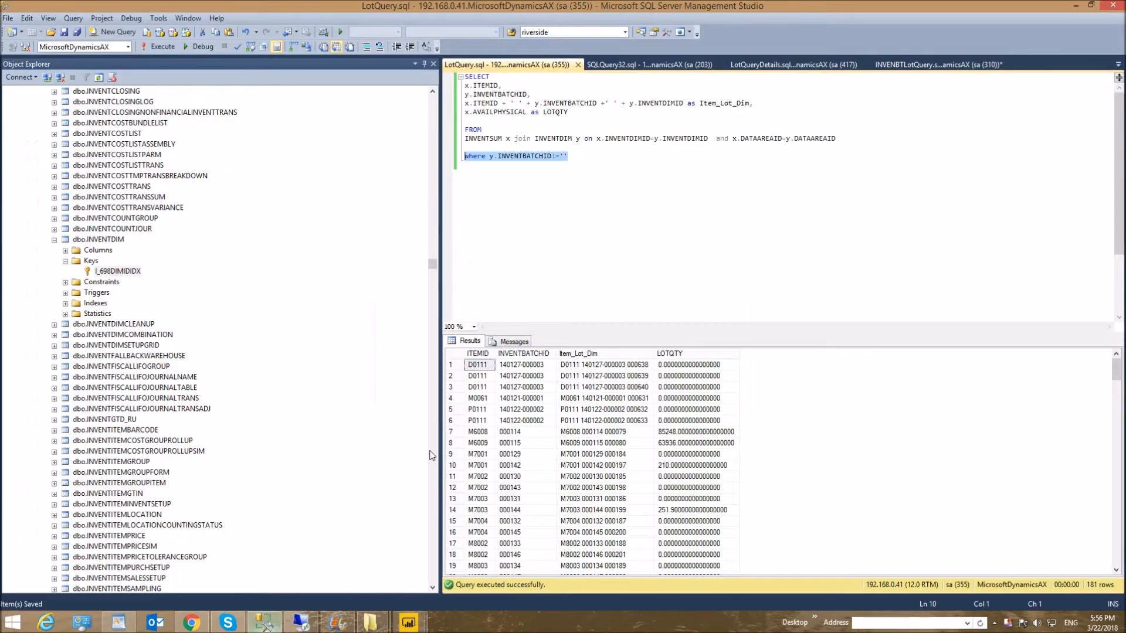
left_click(786, 65)
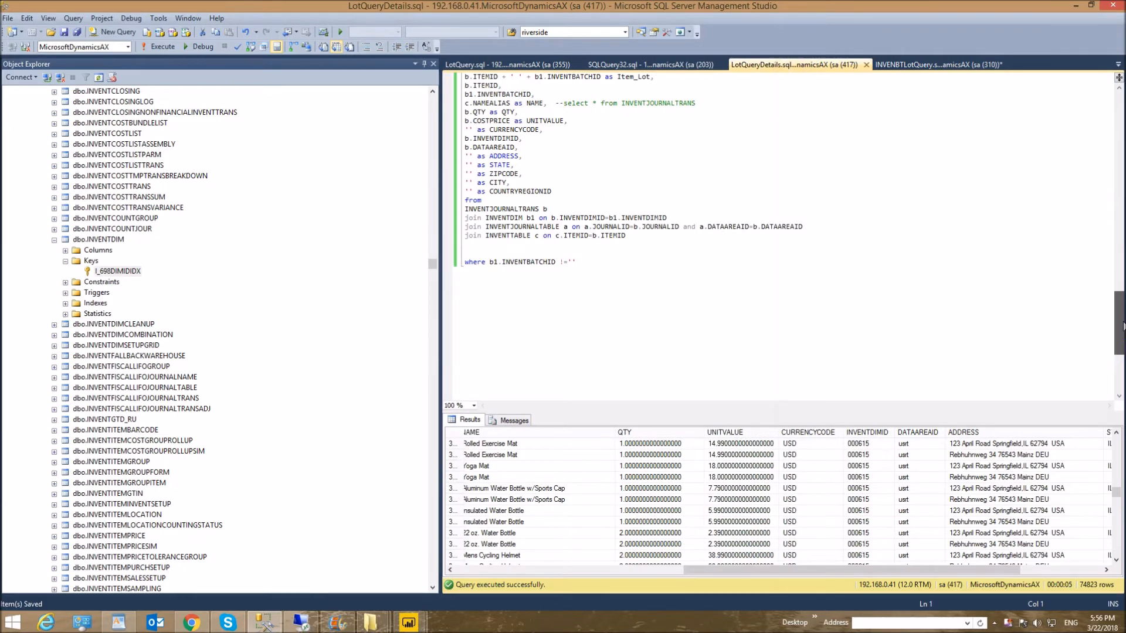
scroll(1101, 152, "up", 15)
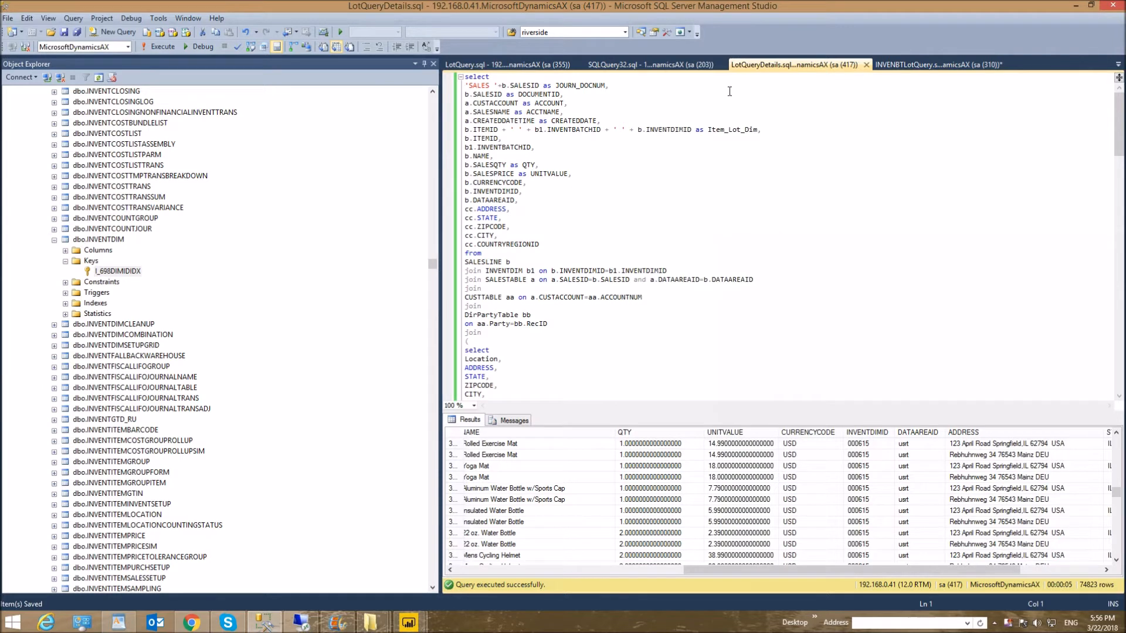
- Examine the sales select's from clause, highlighting the INVENTDIM table, its INVENTDIMID join field and the SALESTABLE join
left_click(505, 263)
left_click(589, 254)
left_click(525, 271)
left_click_drag(522, 271, 485, 271)
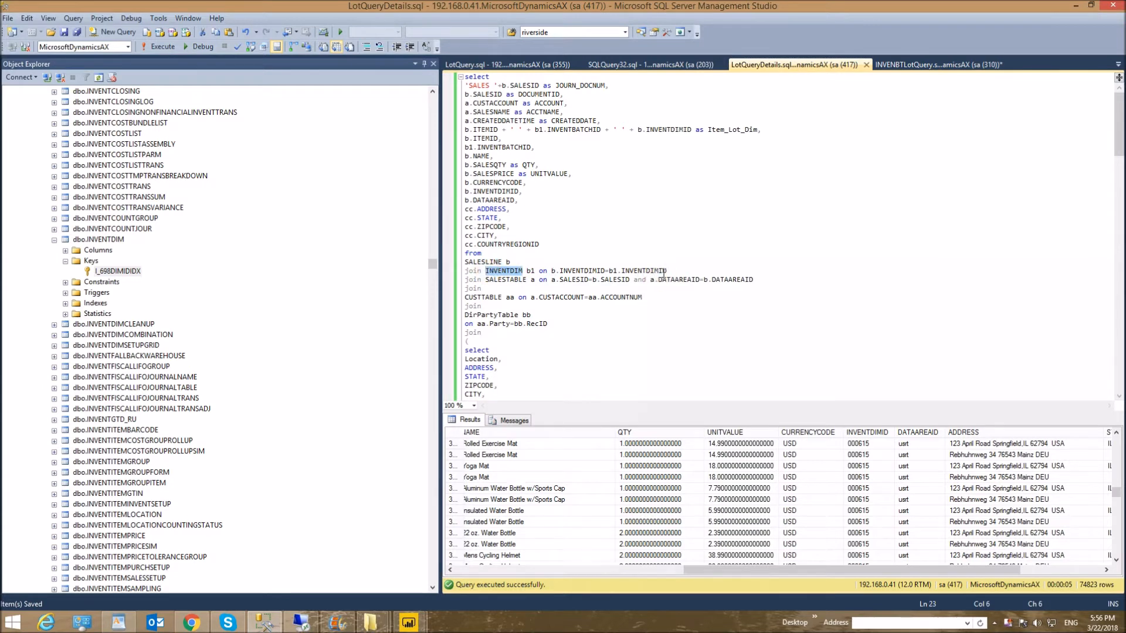
left_click_drag(667, 271, 622, 271)
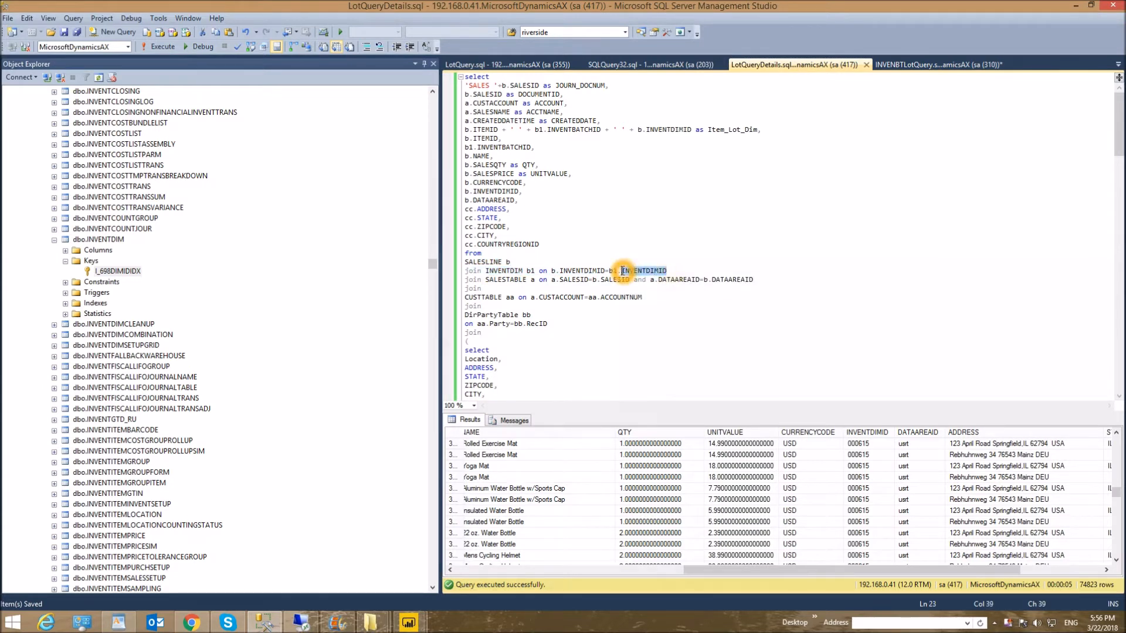
left_click(528, 281)
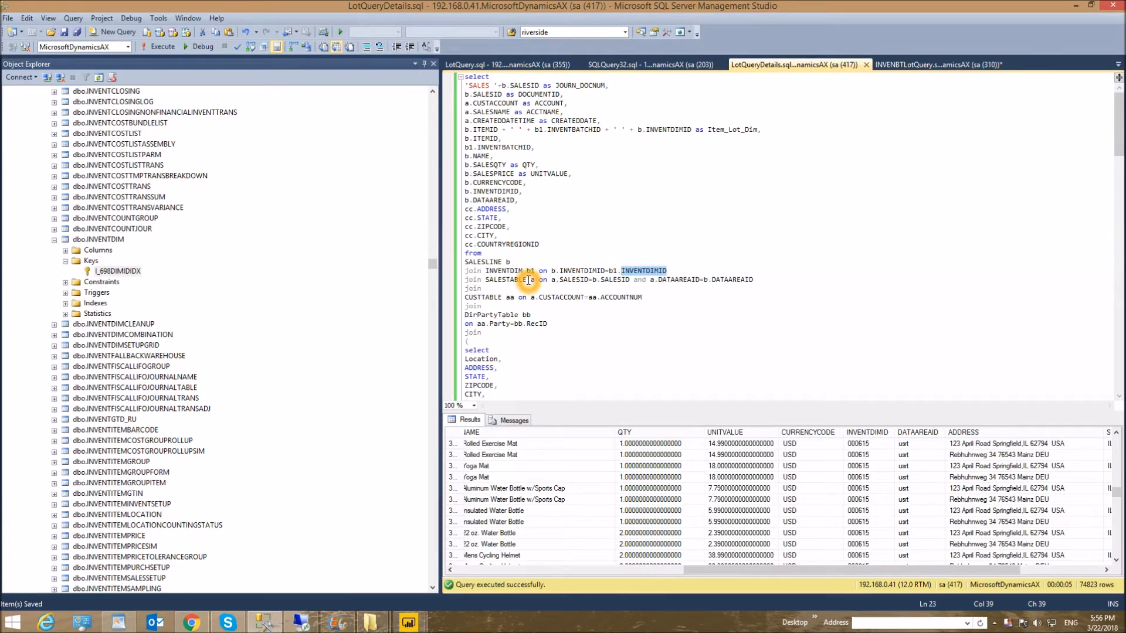
left_click_drag(528, 281, 495, 283)
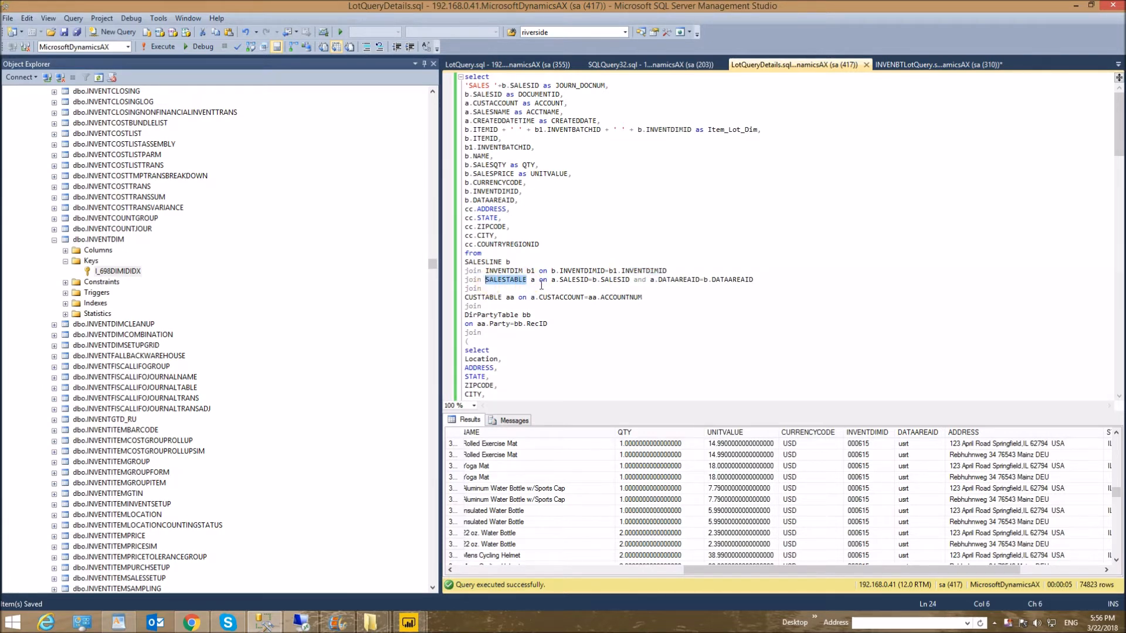
- Highlight the CUSTTABLE and DirPartyTable joins in the sales select, and VALIDTO inside the max function of its address subquery
left_click_drag(503, 299, 464, 299)
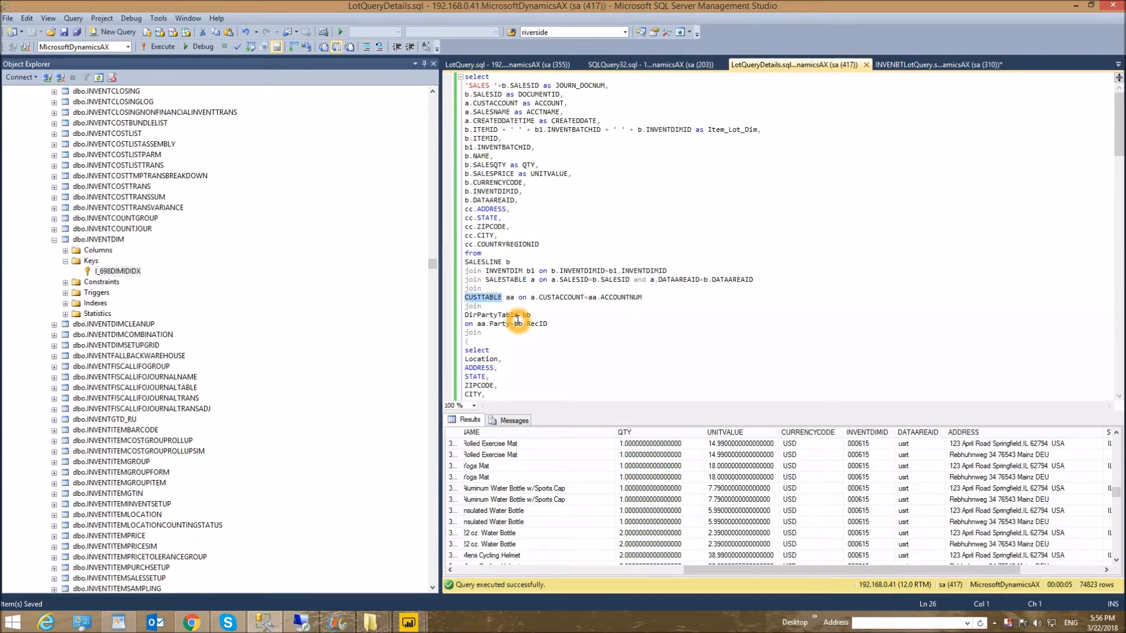
left_click_drag(547, 323, 463, 297)
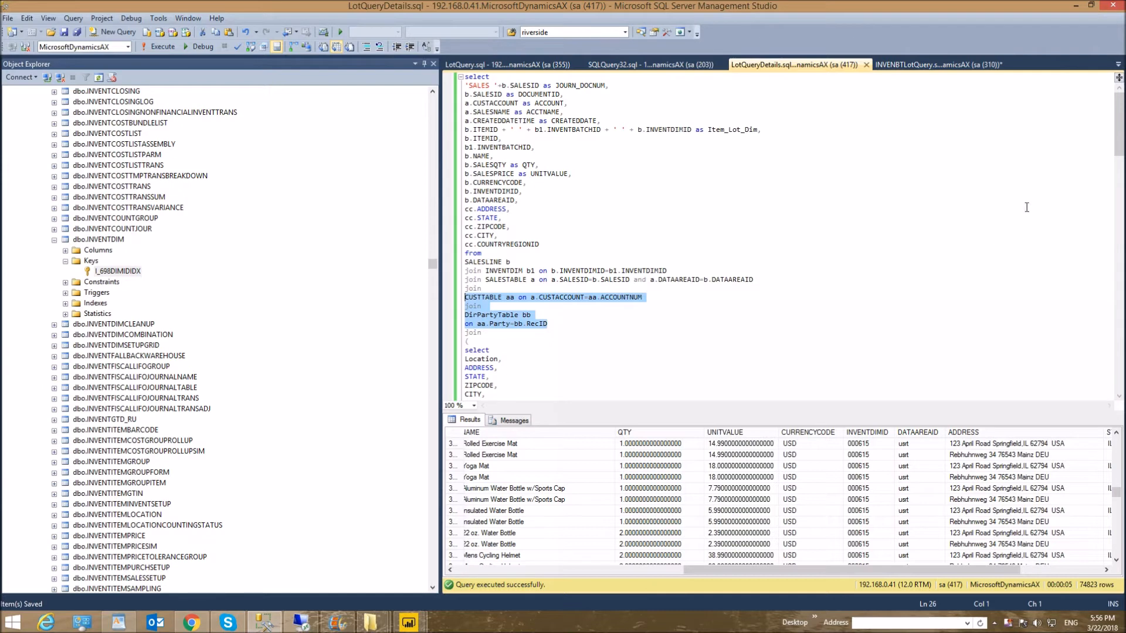
left_click_drag(1120, 147, 1121, 184)
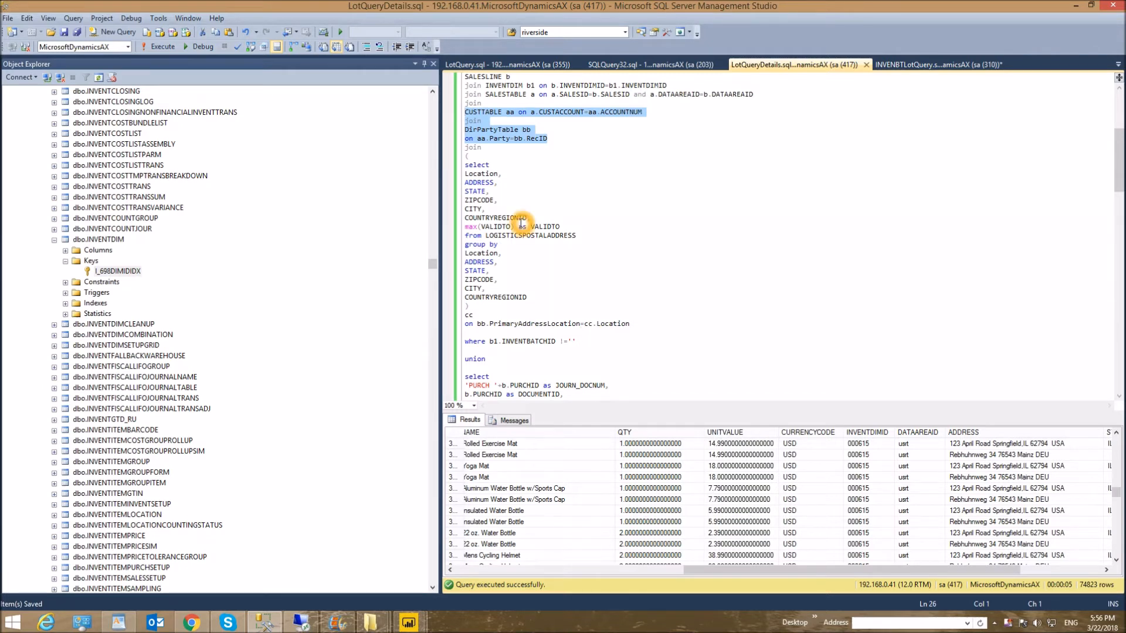
left_click_drag(514, 227, 480, 227)
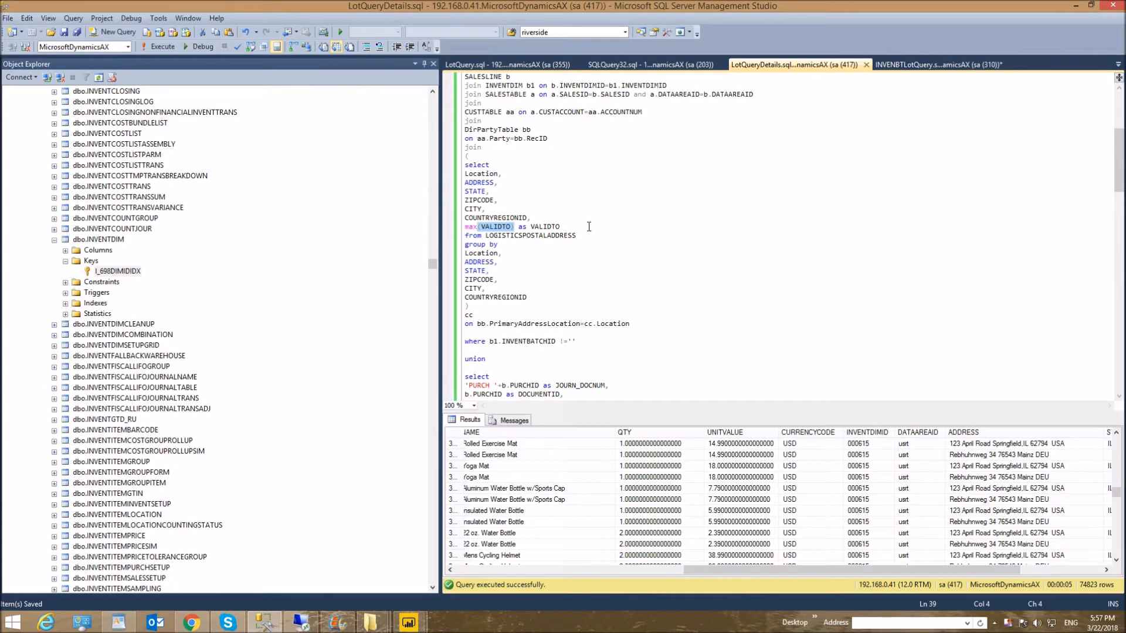
- Go to the purchase select after the first union and highlight its PURCHLINE and PURCHTABLE tables
left_click_drag(1120, 169, 1120, 195)
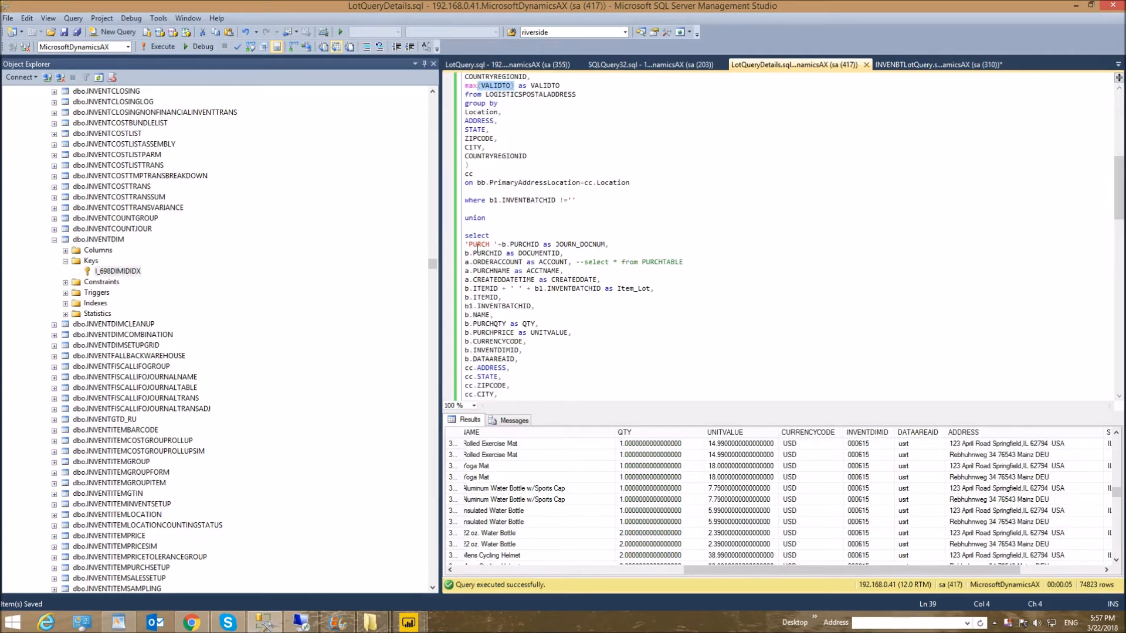
left_click_drag(1120, 189, 1121, 217)
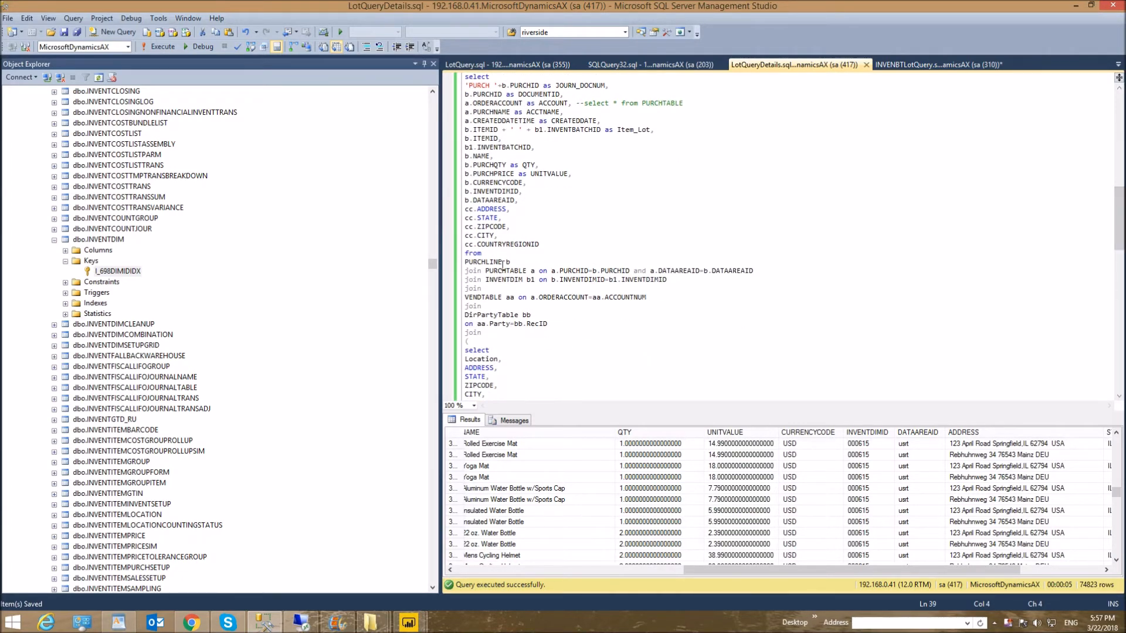
left_click_drag(503, 263, 449, 267)
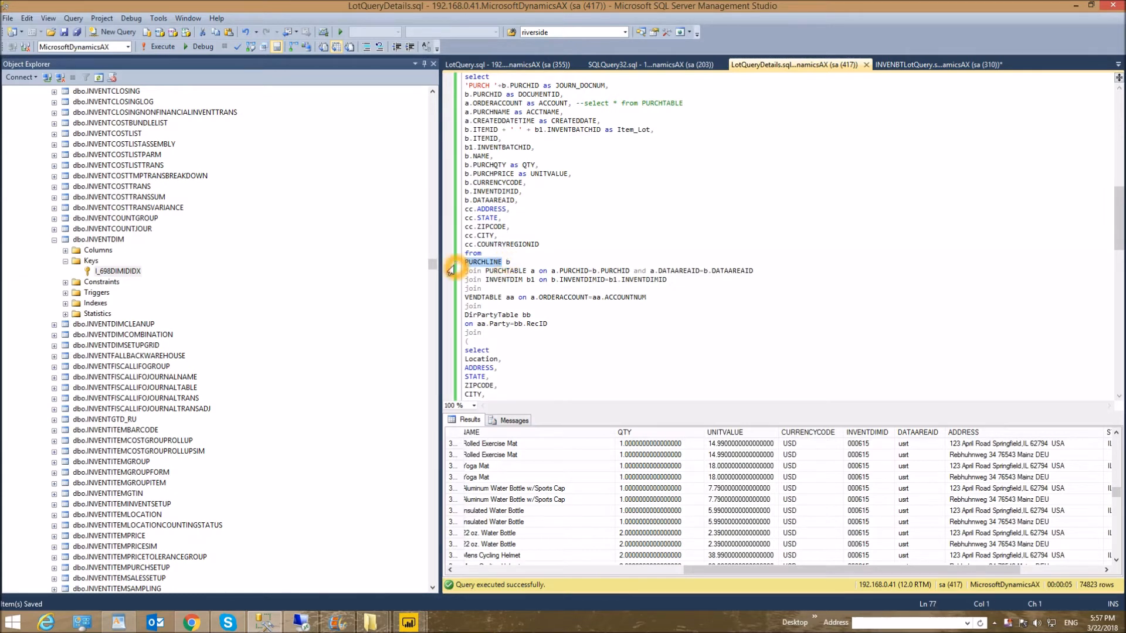
left_click_drag(528, 271, 485, 271)
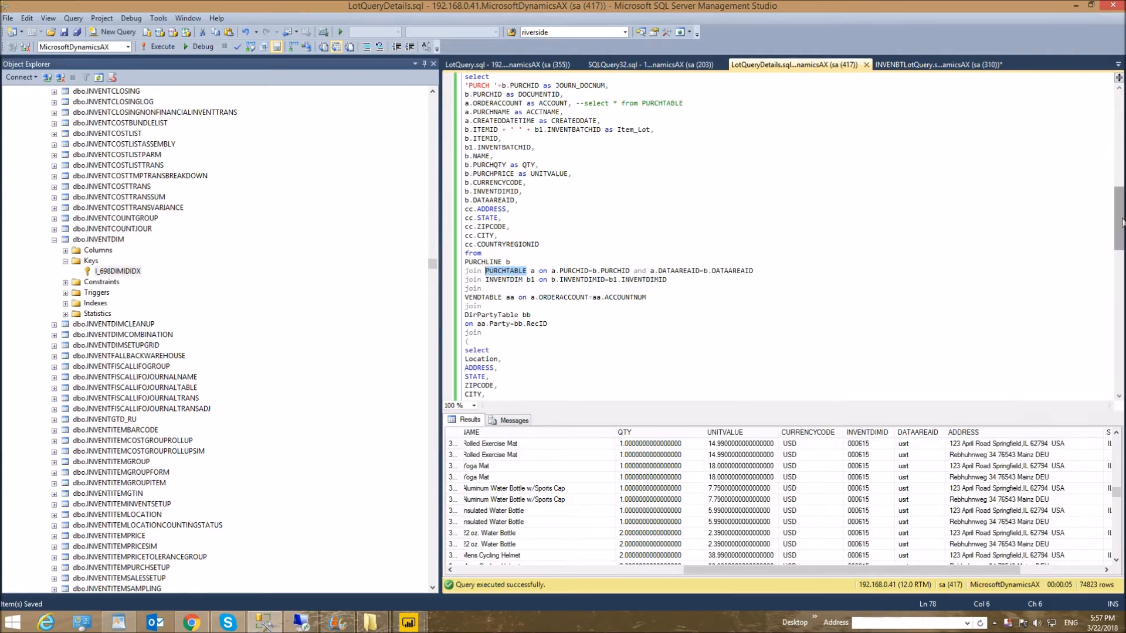
- Highlight the purchase select's joins from VENDTABLE through the postal address subquery, and its INVENTBATCHID where clause
left_click_drag(1120, 224, 1120, 260)
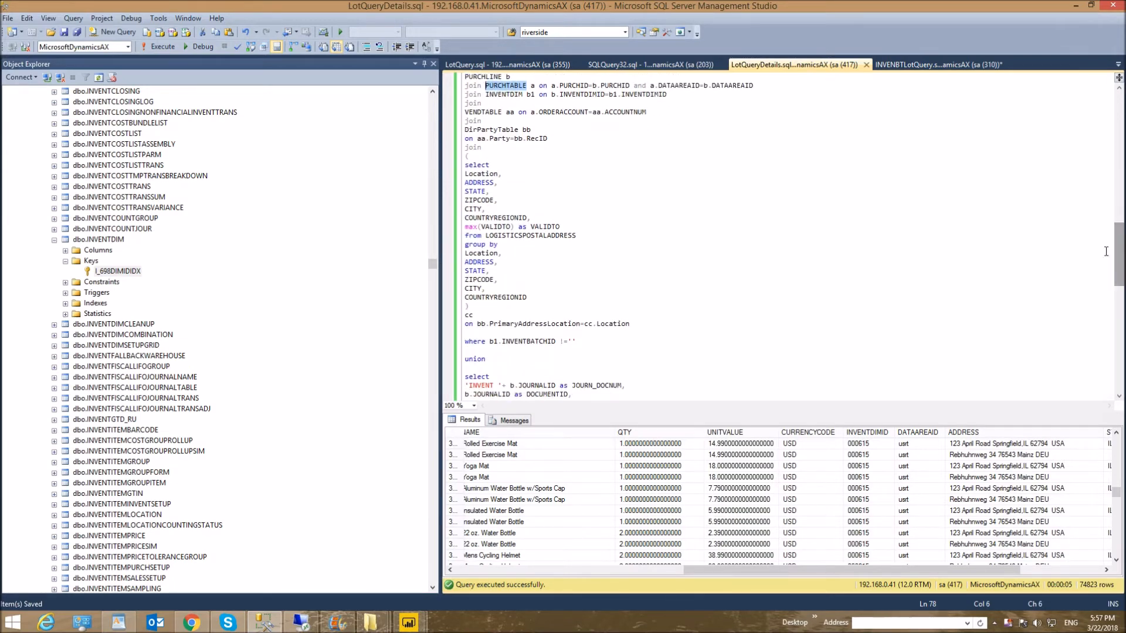
left_click(465, 113)
left_click_drag(465, 113, 659, 323)
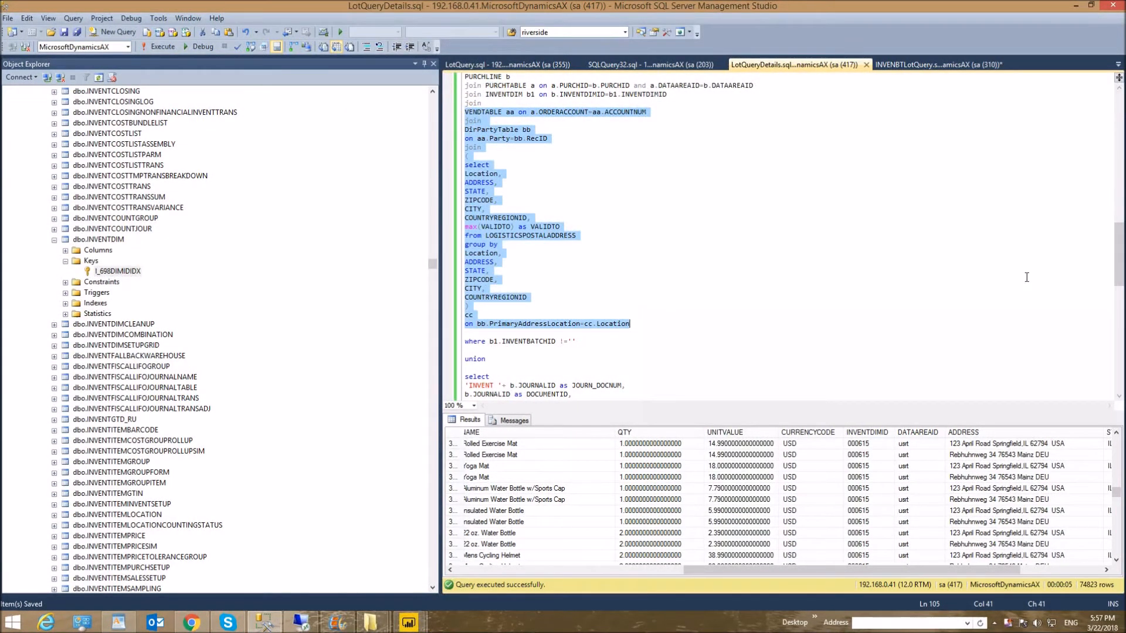
left_click_drag(1119, 252, 1119, 251)
left_click(559, 341)
left_click_drag(577, 342, 464, 341)
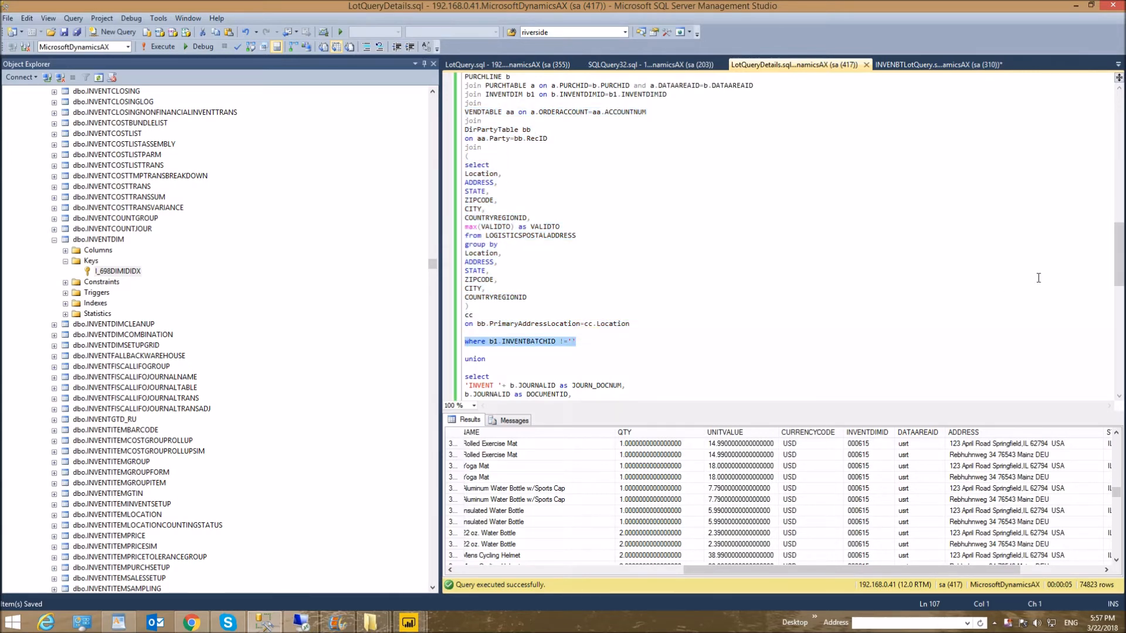
- Examine the inventory journal select at the end of the query, highlighting its columns from INVENTDIMID to COUNTRYREGIONID
left_click_drag(1121, 258, 1121, 311)
left_click_drag(579, 279, 465, 227)
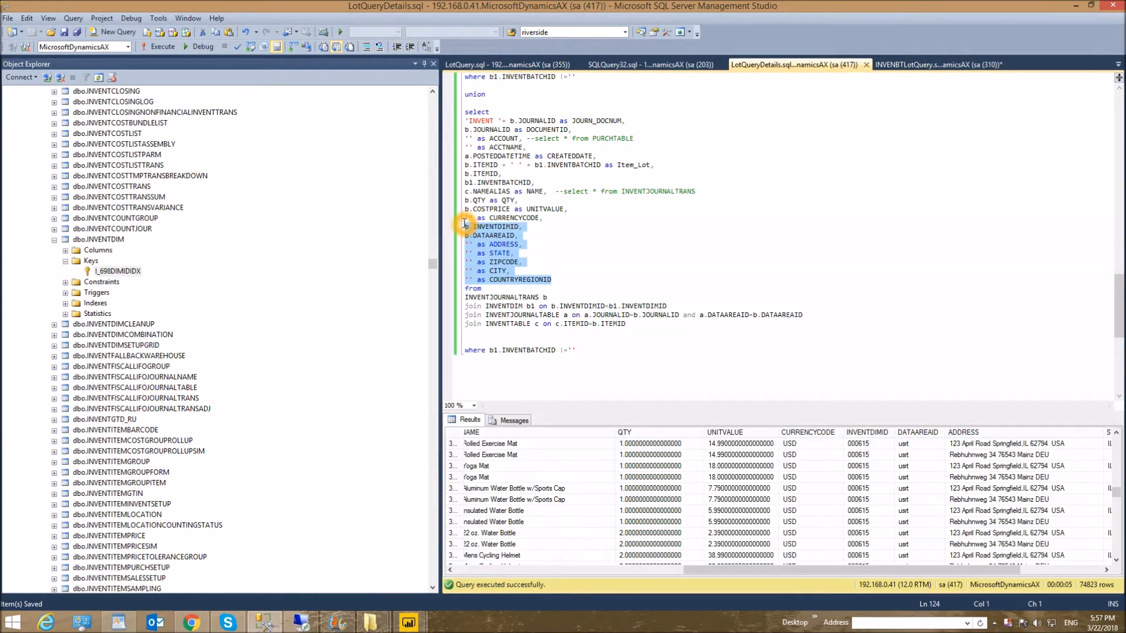
left_click(562, 225)
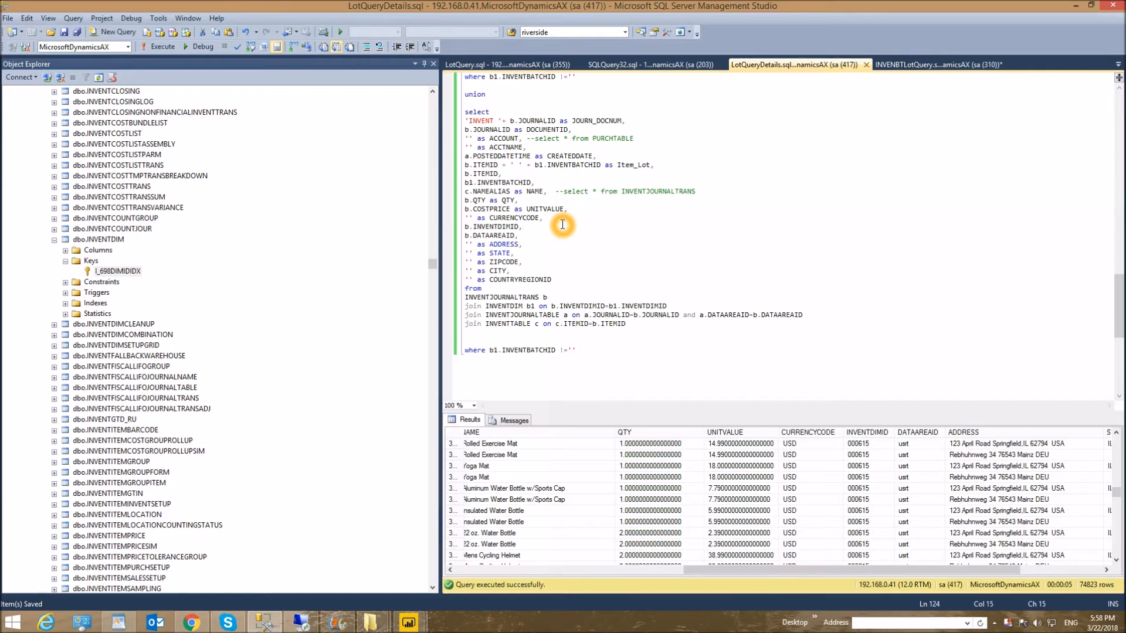
left_click(849, 259)
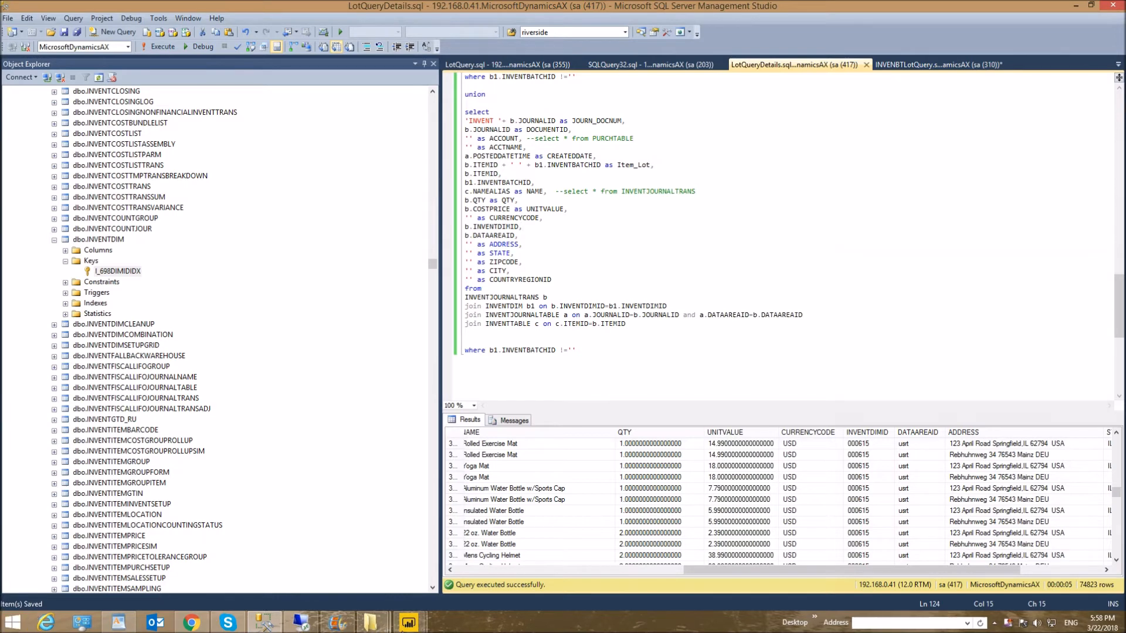
- Switch to the Power BI Query Editor and cancel the SQL Server database dialog
mouse_move(409, 622)
left_click(475, 569)
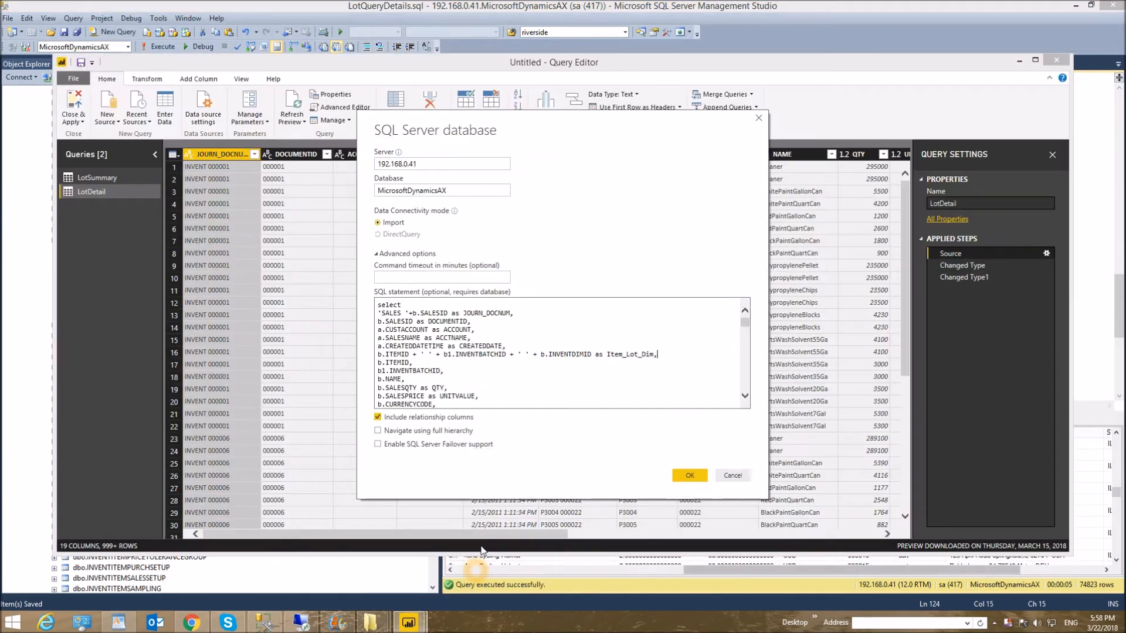
left_click(733, 476)
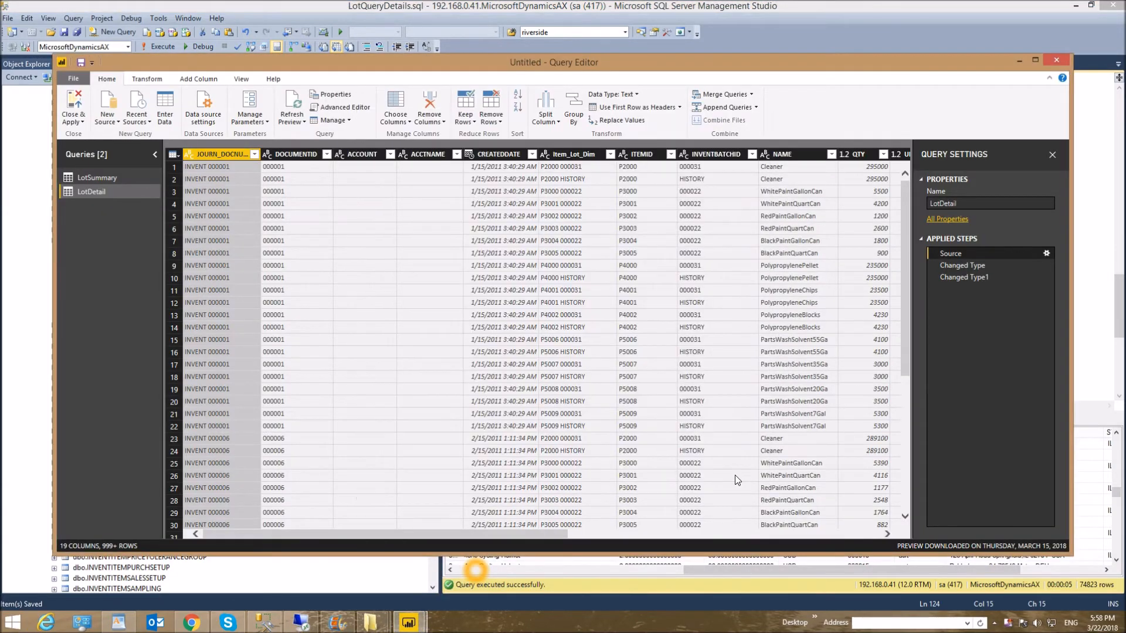
- Select the CREATEDDATE column and delete the Changed Type1 and Changed Type steps from the LotDetail query
left_click(500, 154)
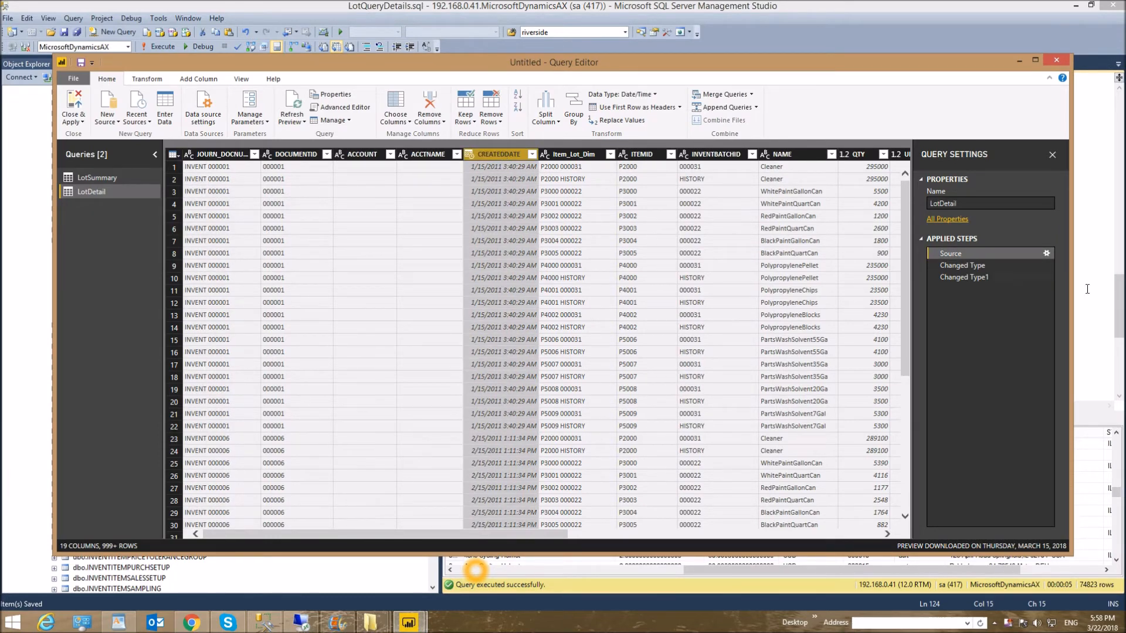
left_click(936, 276)
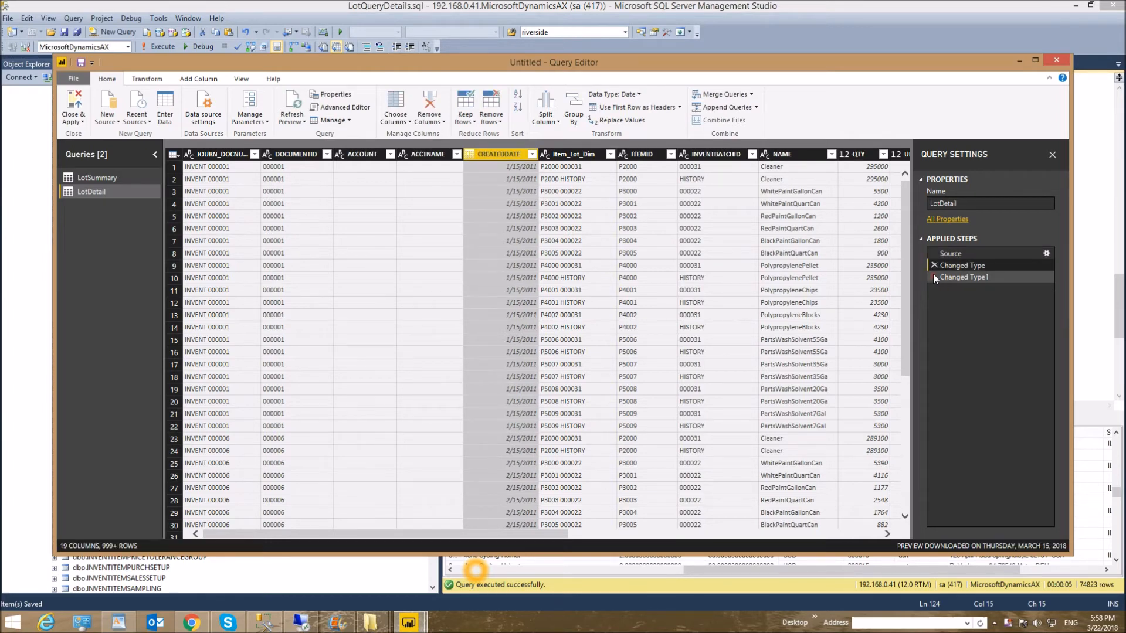
left_click(934, 276)
left_click(933, 265)
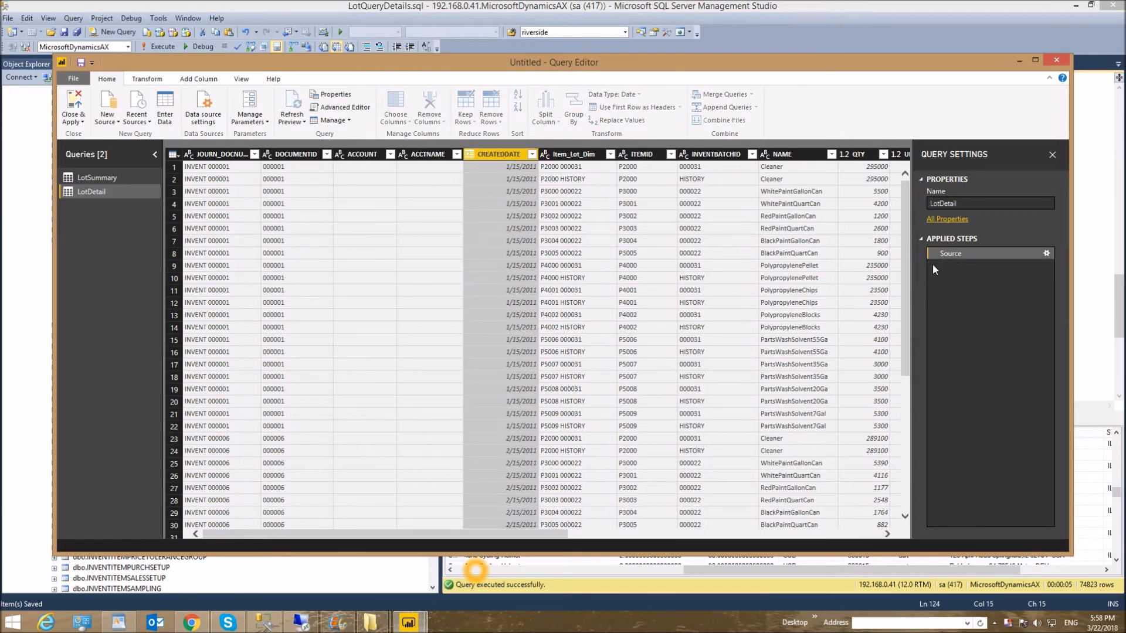
- Change the CREATEDDATE column's data type to Date, and add a conversion to Text as a new step
left_click(625, 96)
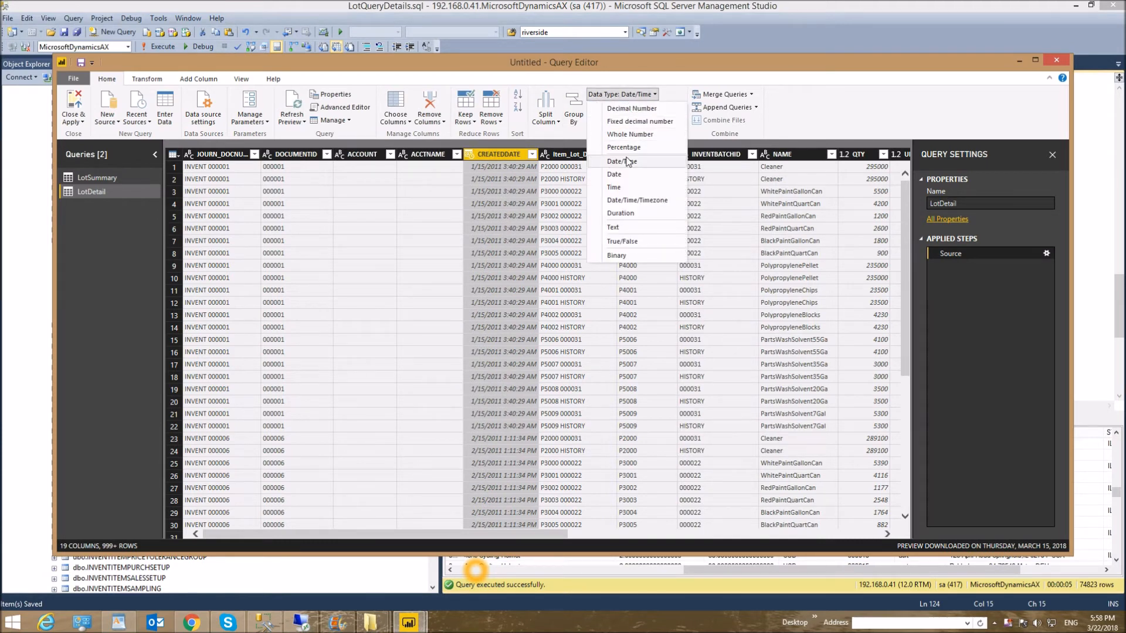
left_click(620, 174)
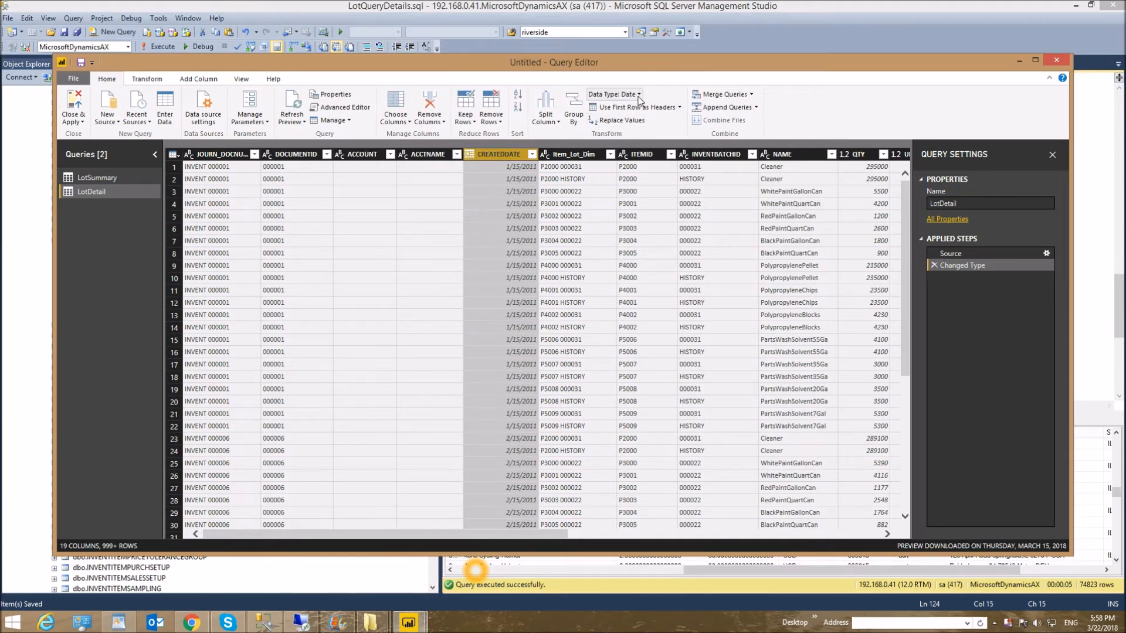
left_click(633, 94)
left_click(640, 227)
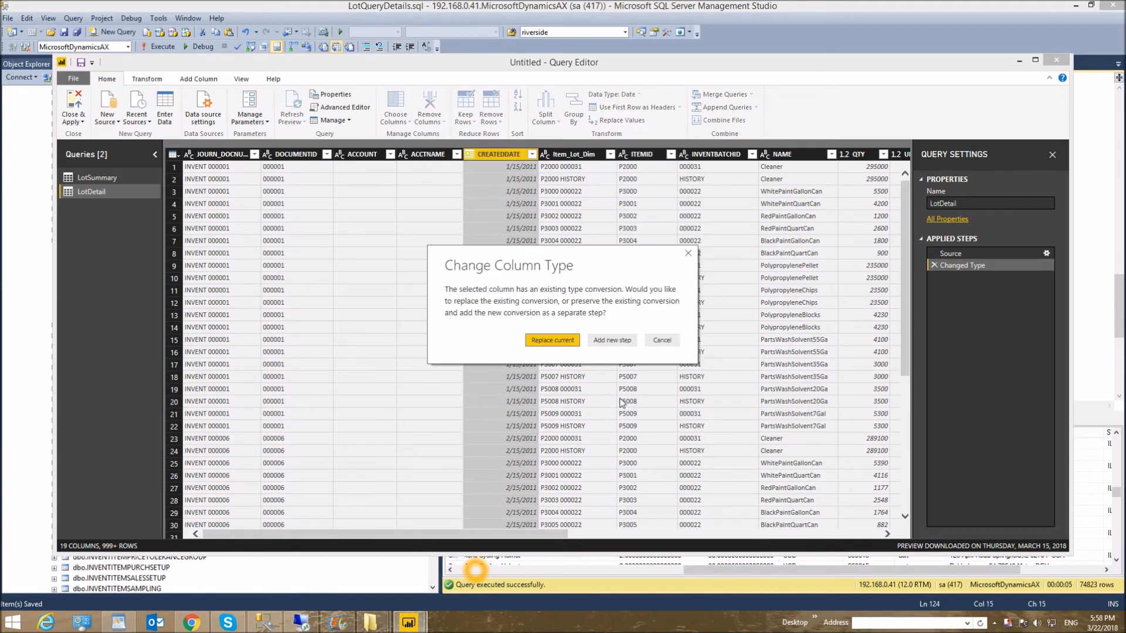
left_click(611, 341)
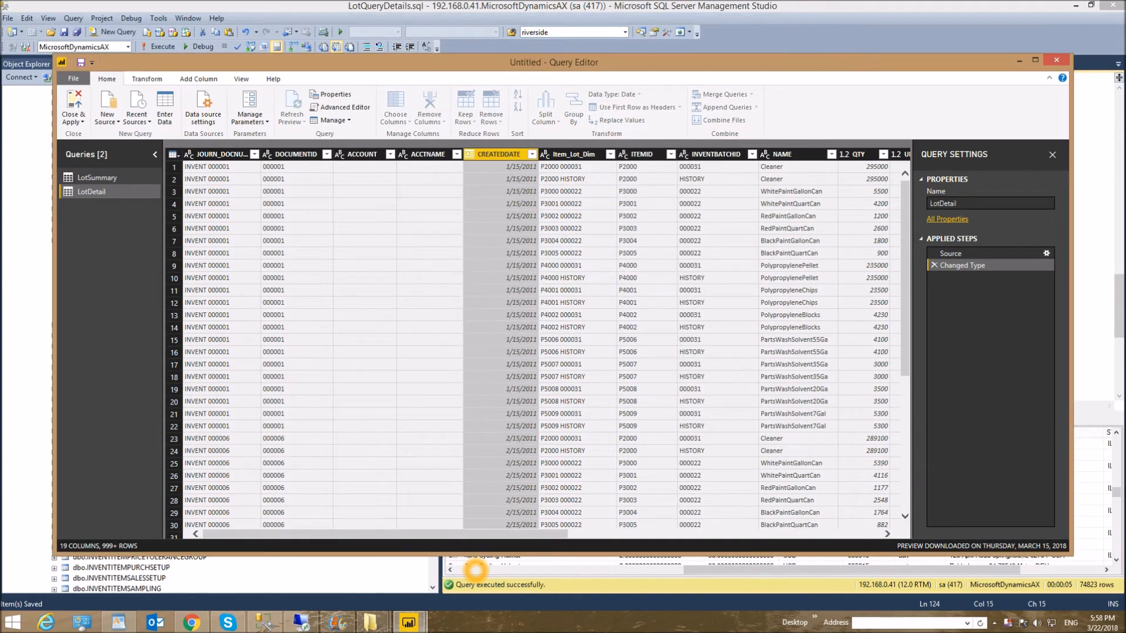
- Close and apply the query changes and bring the Power BI Desktop report to the front
left_click(82, 123)
left_click(85, 141)
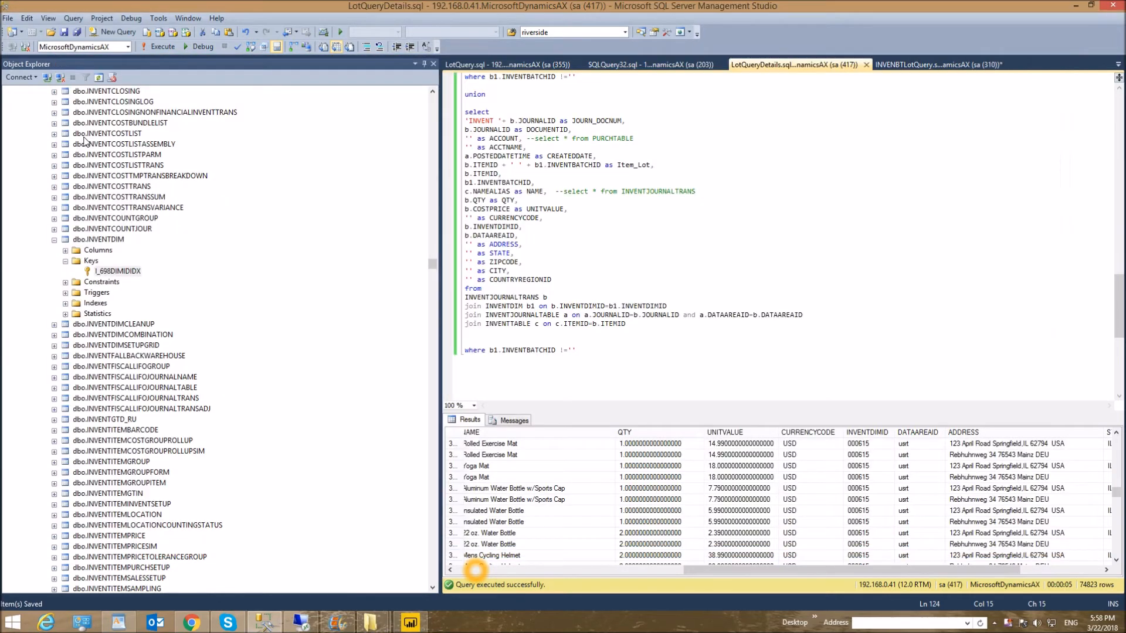
left_click(410, 622)
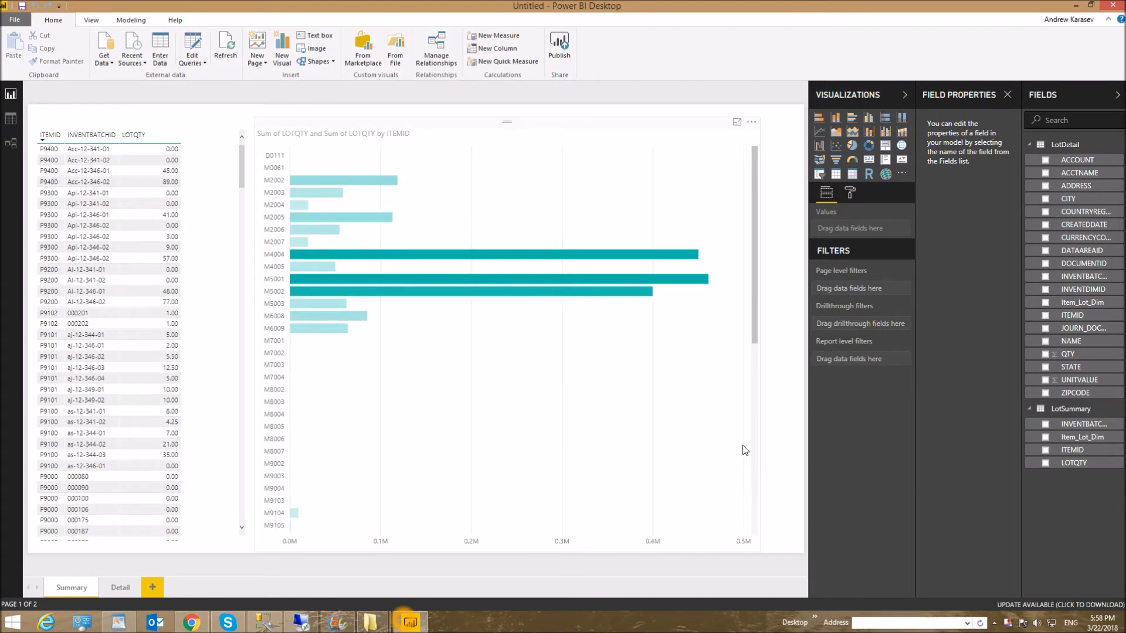
- Select the LOTQTY by ITEMID bar chart on the Summary page, and view the Detail page with its ITEMID drillthrough filter
left_click(729, 411)
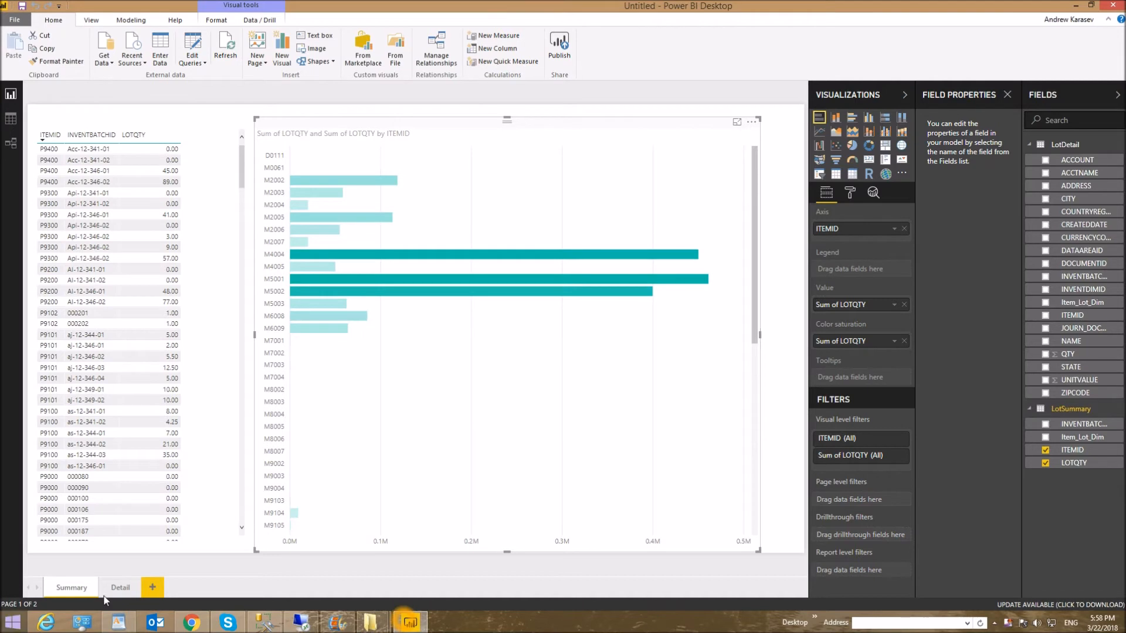
left_click(119, 588)
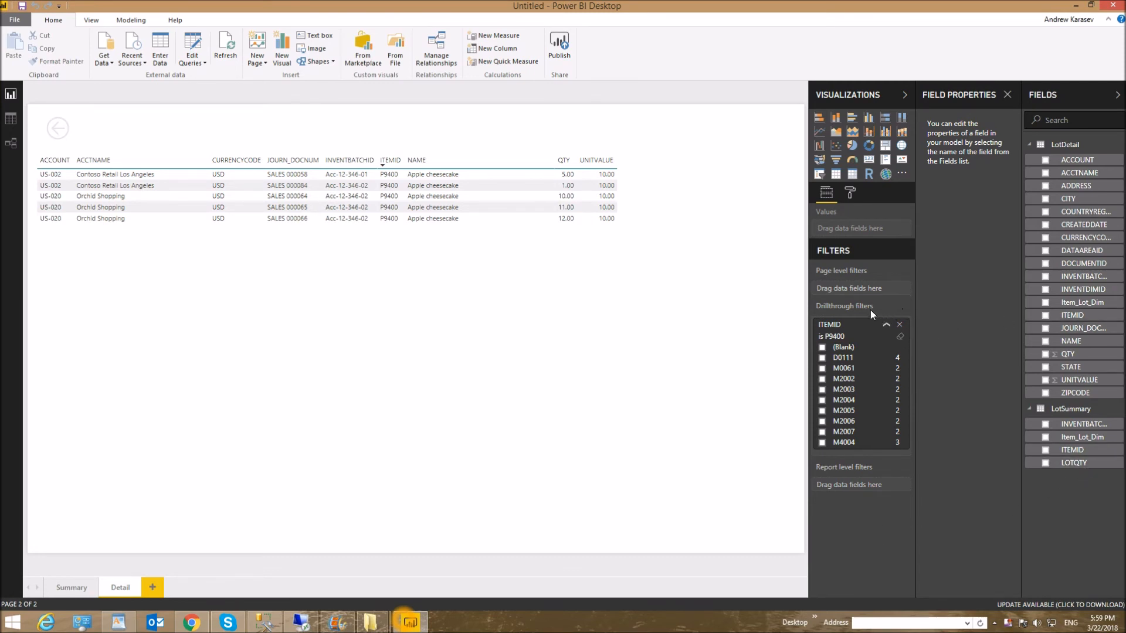
mouse_move(862, 309)
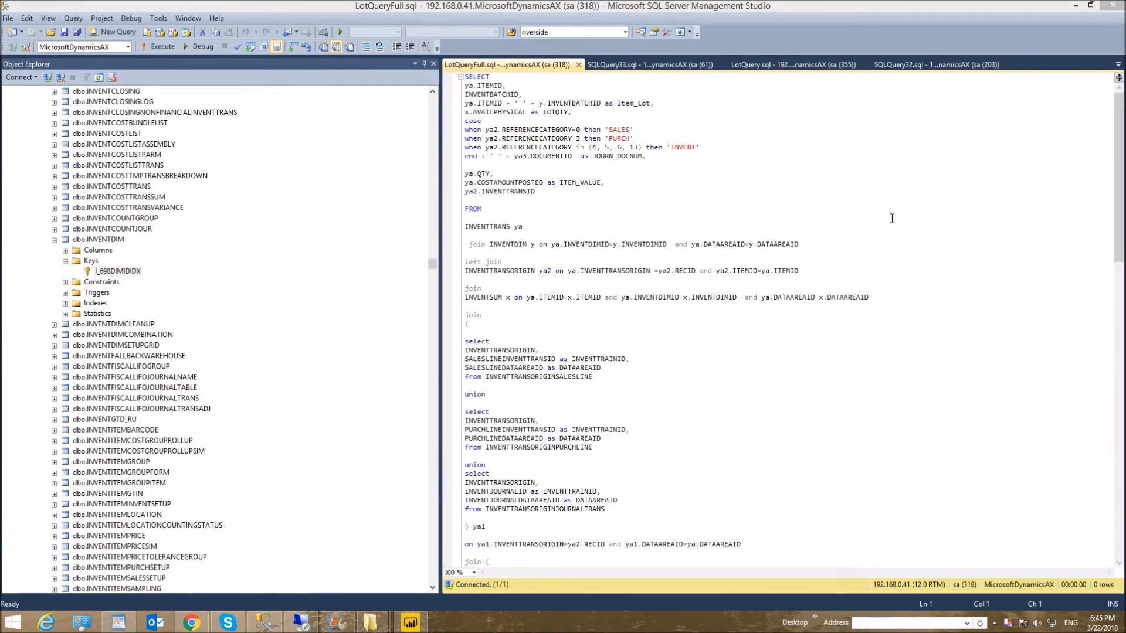
- Examine LotQueryFull.sql in SQL Server Management Studio, highlighting the left-joined INVENTTRANSORIGIN table
left_click(1120, 190)
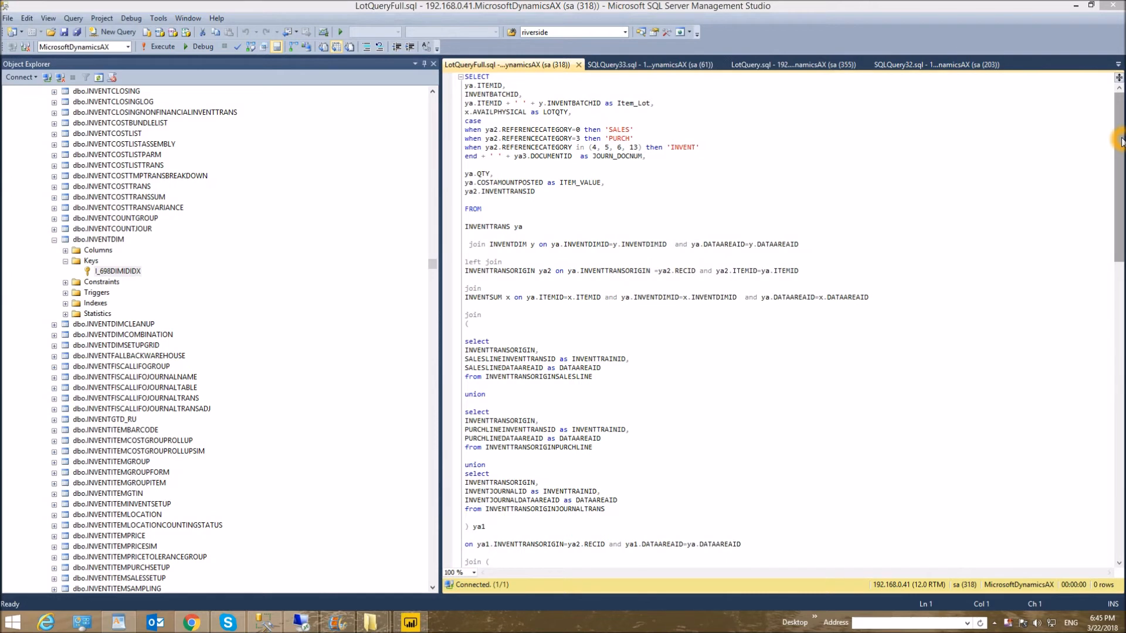
double_click(534, 271)
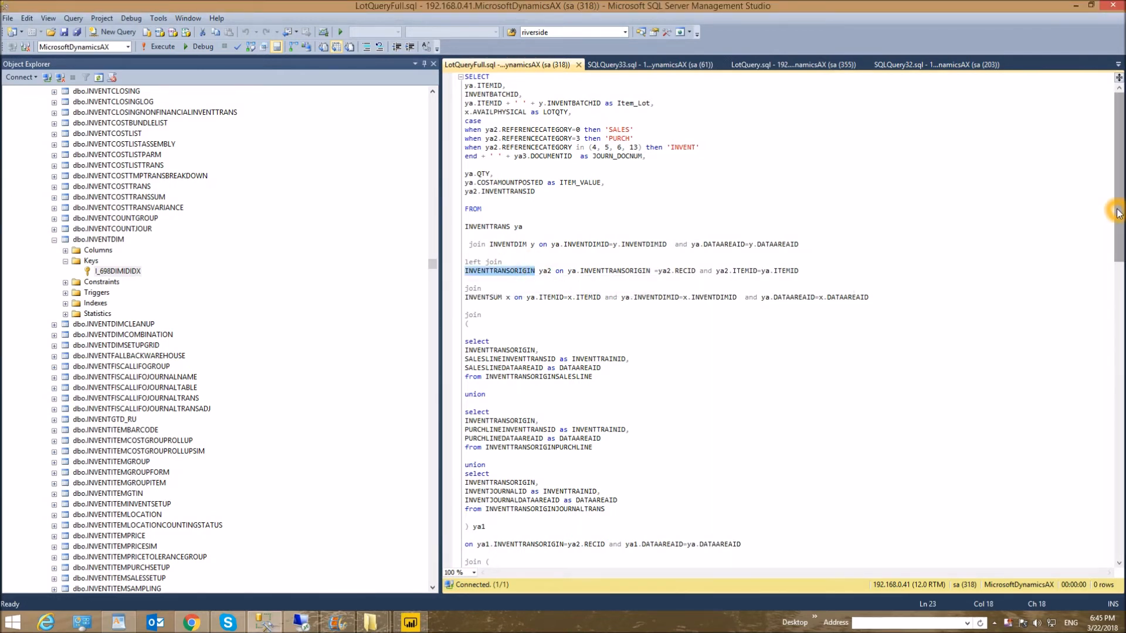
mouse_move(1119, 208)
left_mouse_down()
mouse_move(1119, 228)
mouse_move(1115, 198)
left_mouse_up()
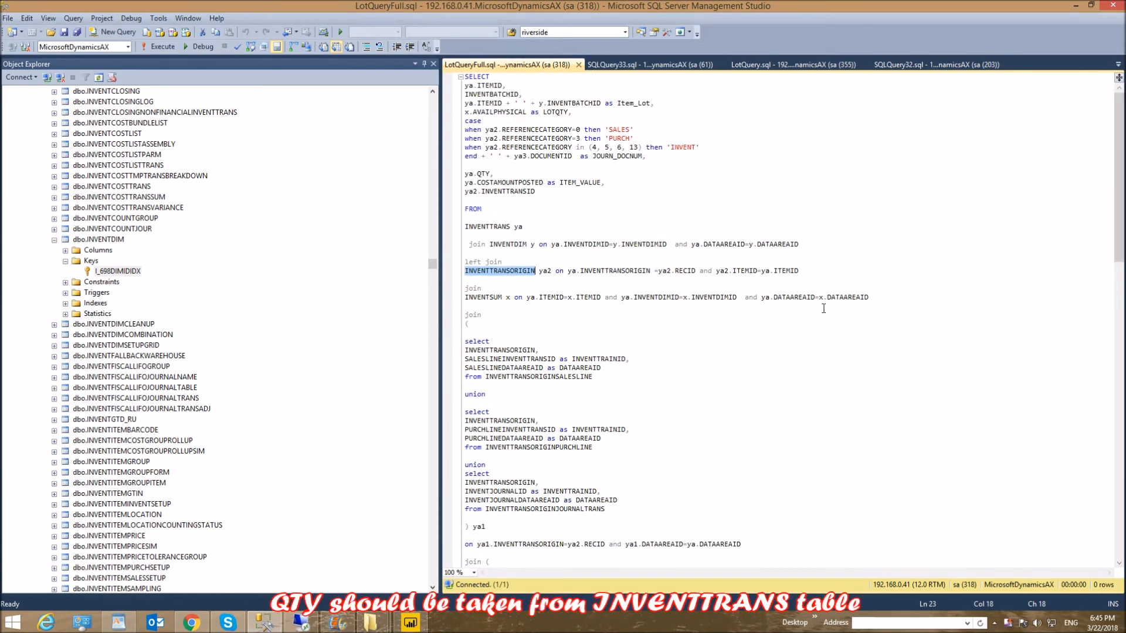
- Highlight the left-joined INVENTTRANSORIGIN table name in the query, and the join block from INVENTTRANS down to the opening parenthesis below INVENTSUM
left_click(821, 273)
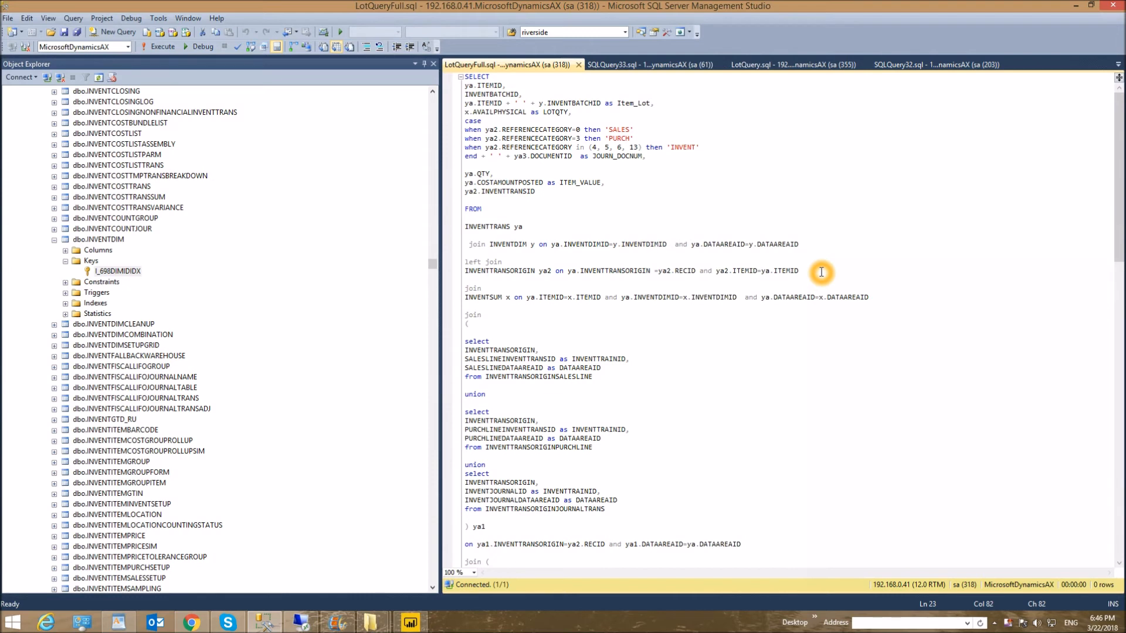
double_click(502, 271)
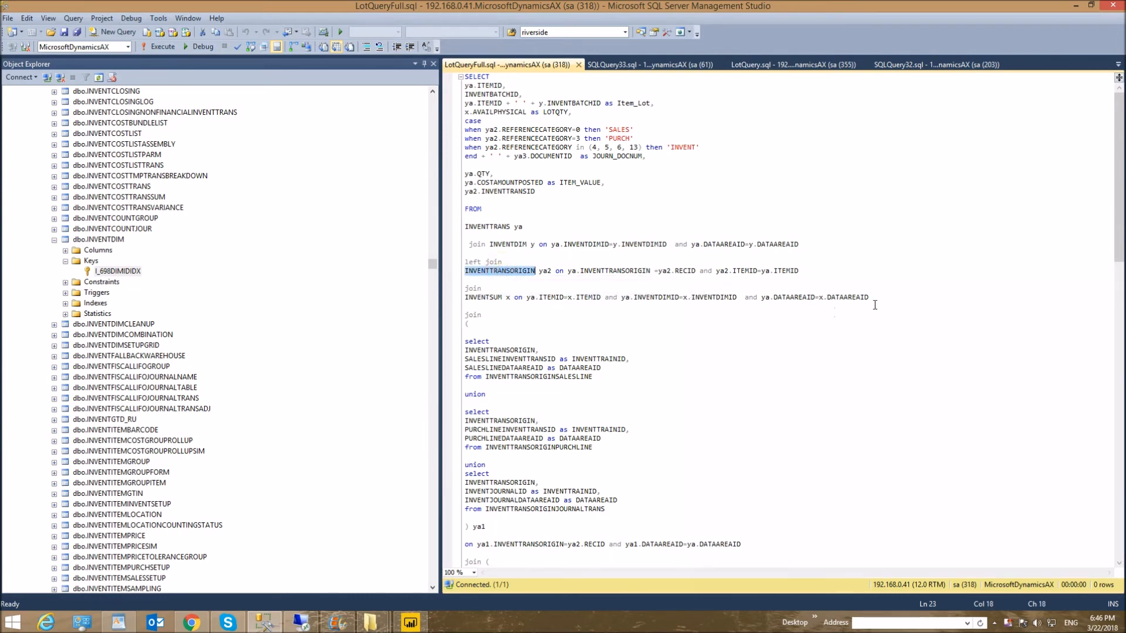
mouse_move(468, 226)
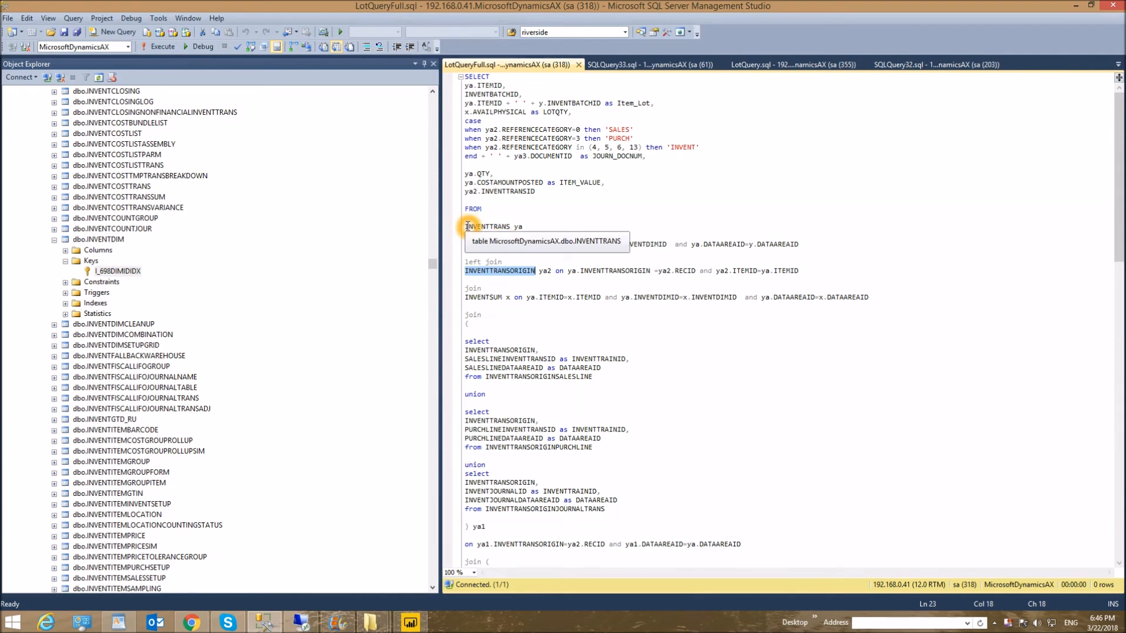
left_click_drag(467, 227, 535, 325)
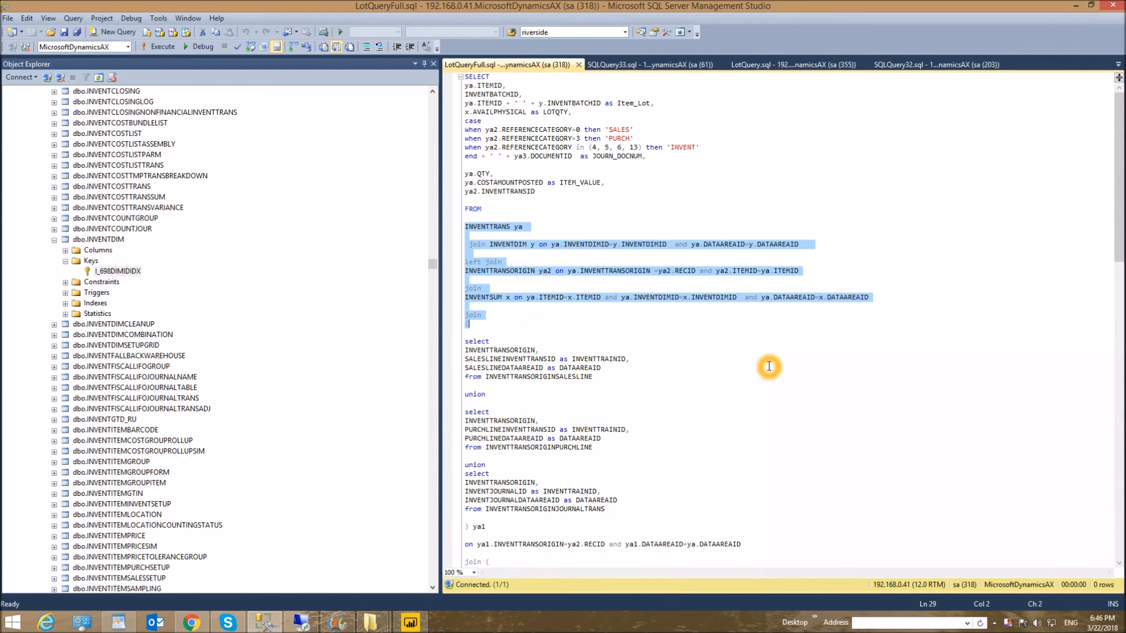
- Select the whole LotQueryFull.sql query, from its closing where clause up to the first SELECT, and review its text
left_click_drag(1123, 249, 1121, 418)
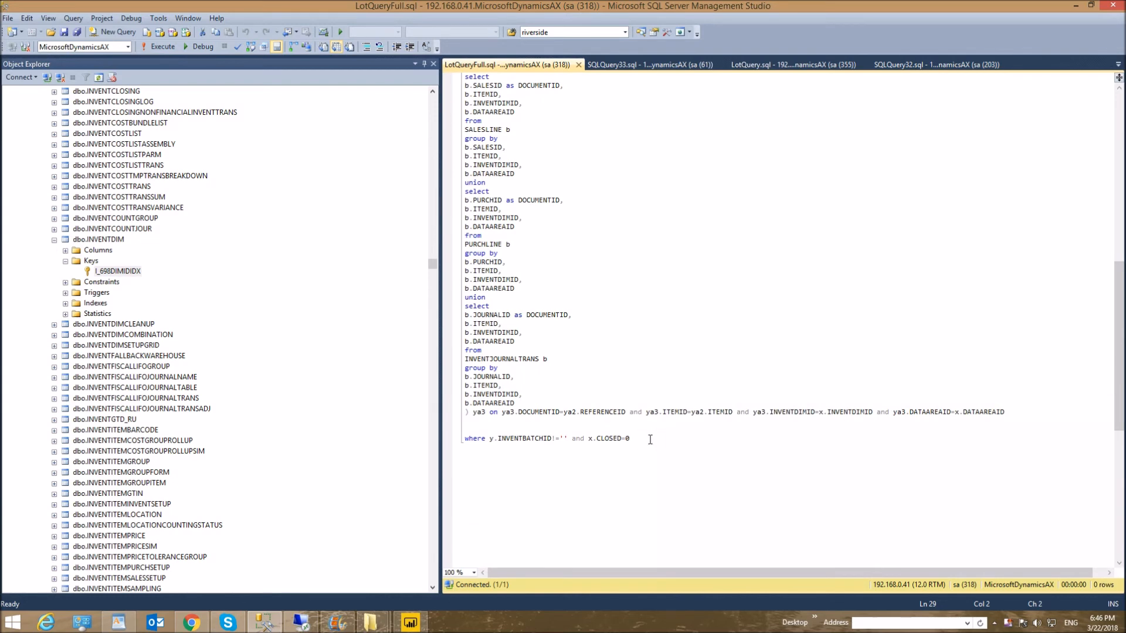
left_click_drag(645, 440, 434, 10)
left_click(1122, 217)
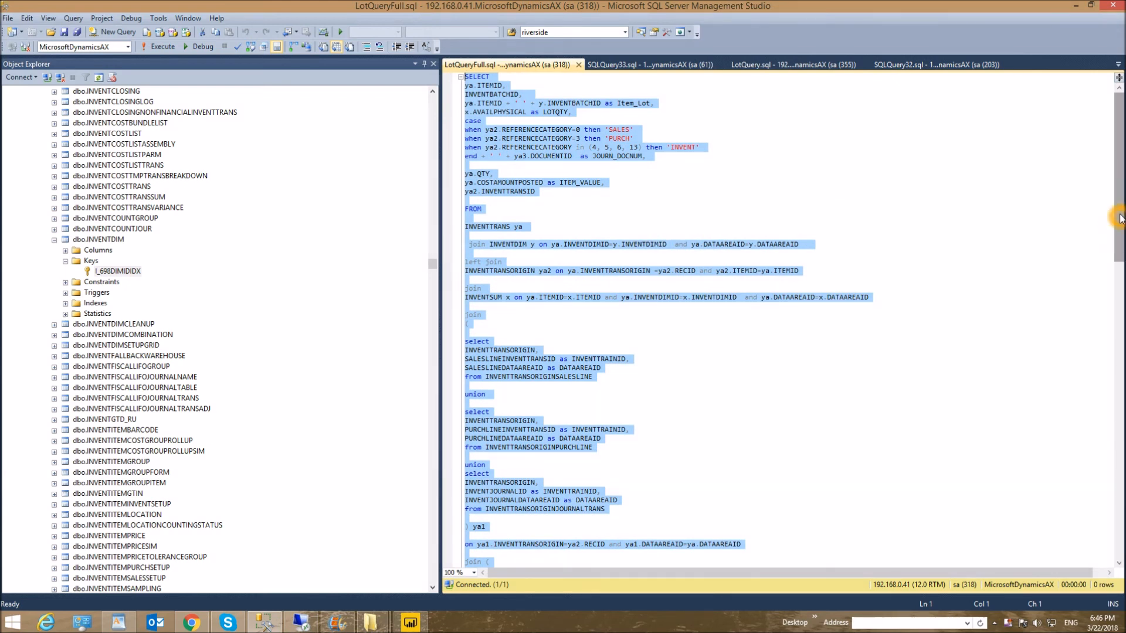
left_click_drag(1121, 215, 1120, 401)
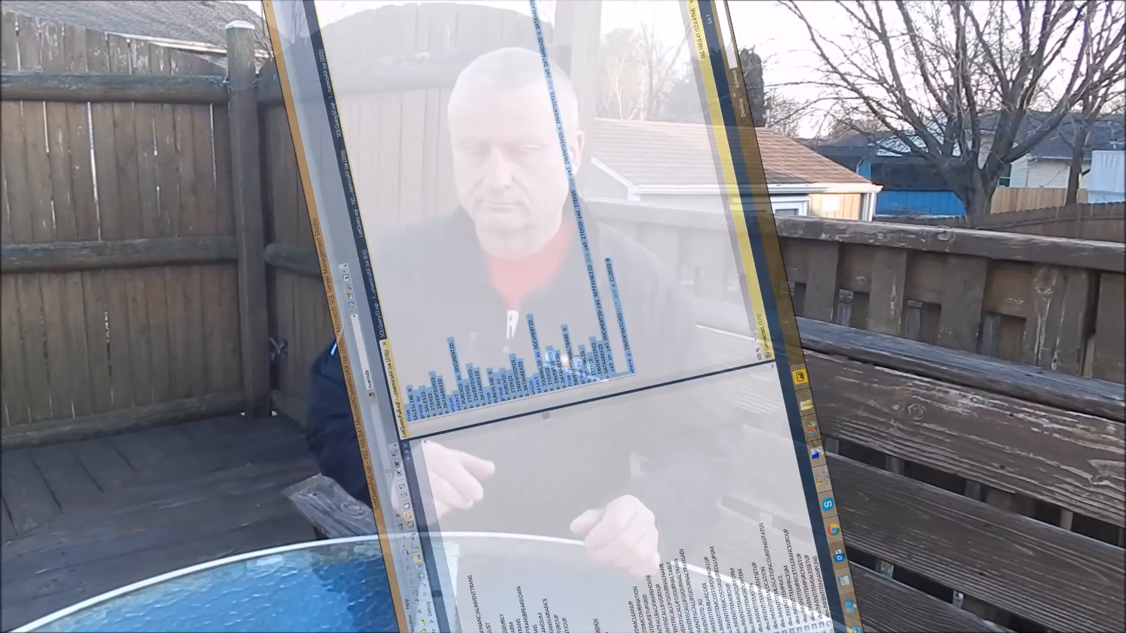